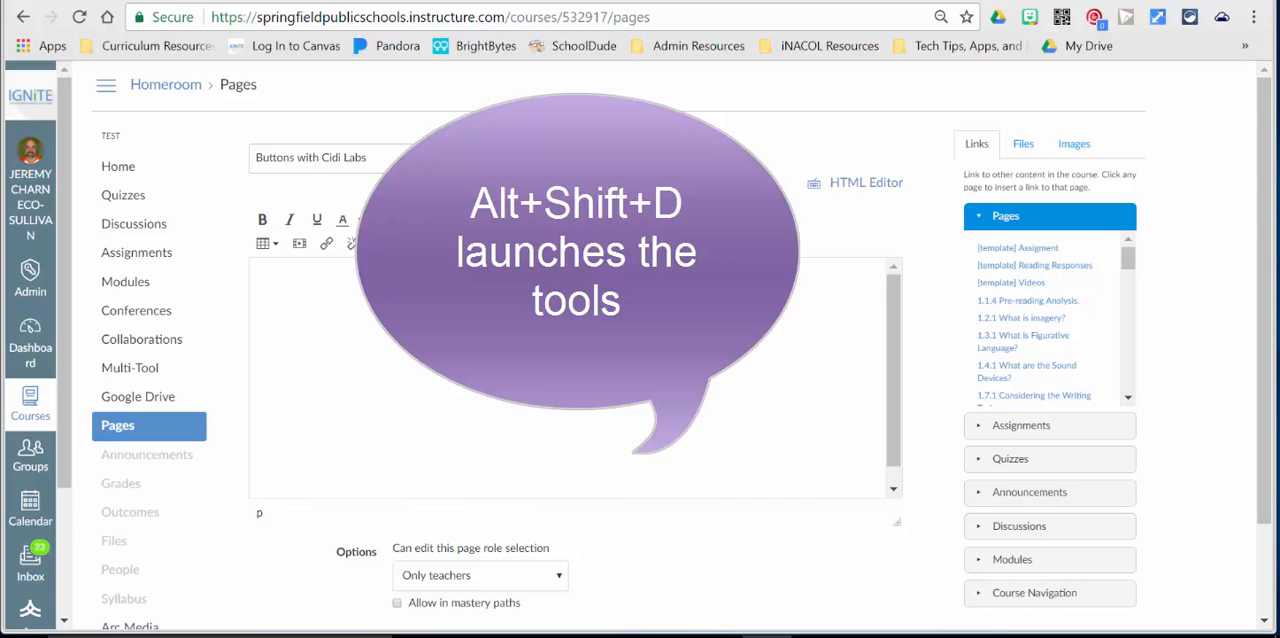
Launch the Design Tools with the advanced elements expanded and look through the Design Tools settings.
{"action": "key", "text": "alt+shift+d"}
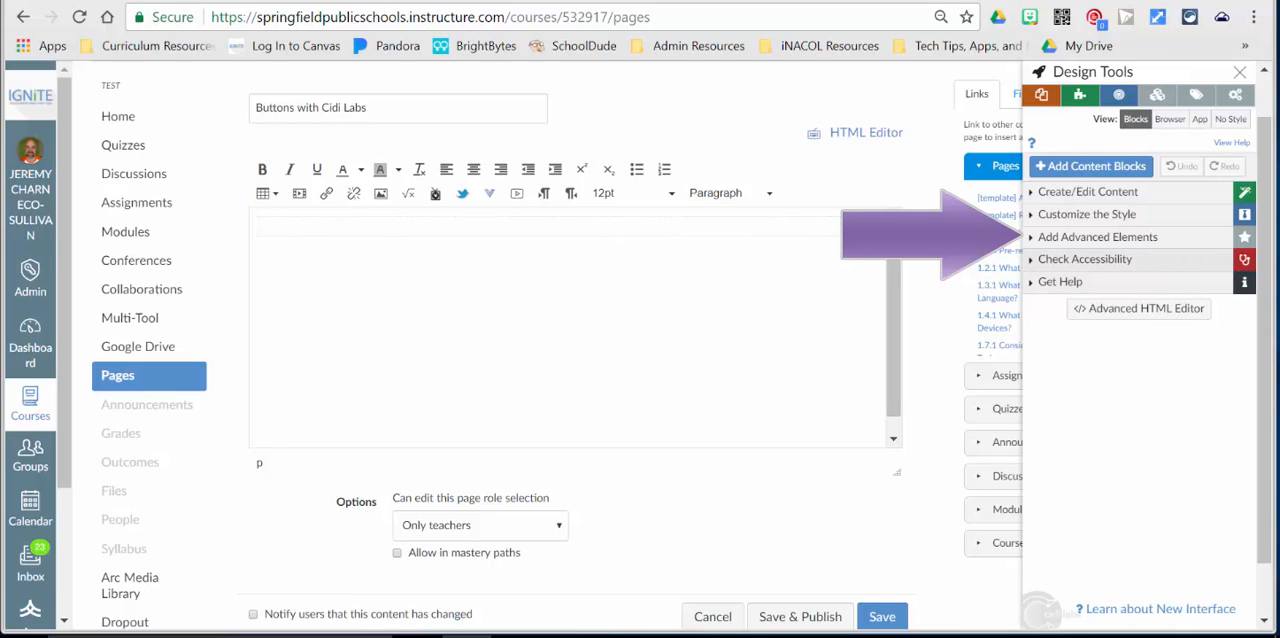
{"action": "left_click", "coordinate": [1097, 237]}
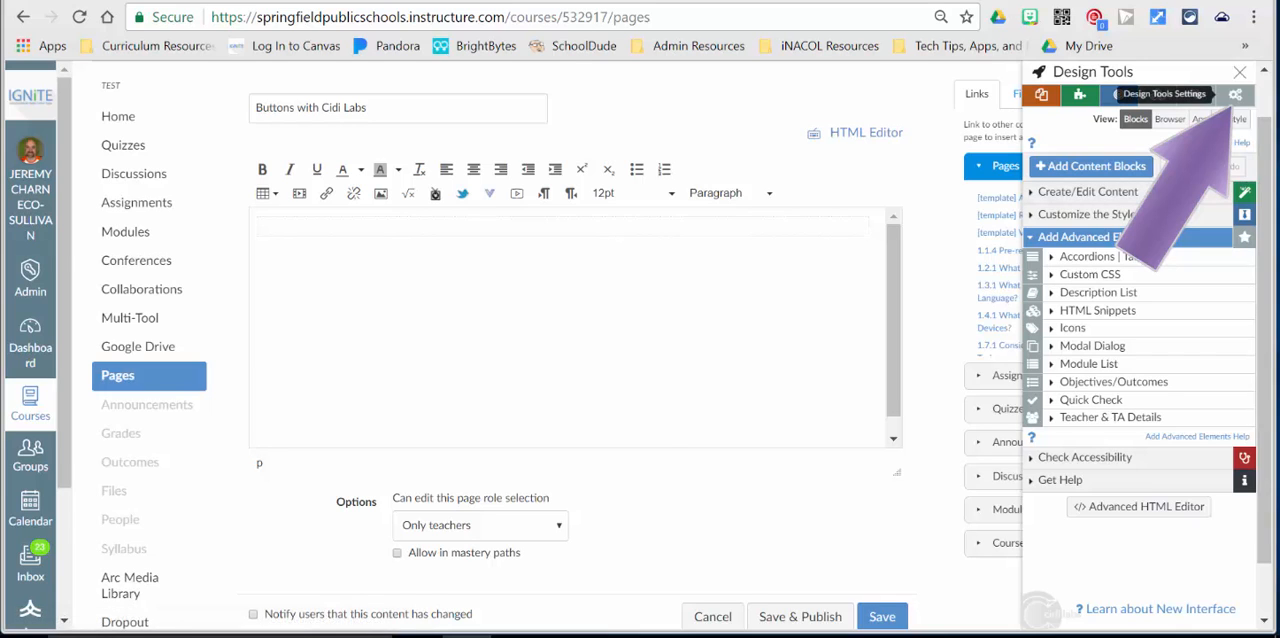
{"action": "left_click", "coordinate": [1235, 94]}
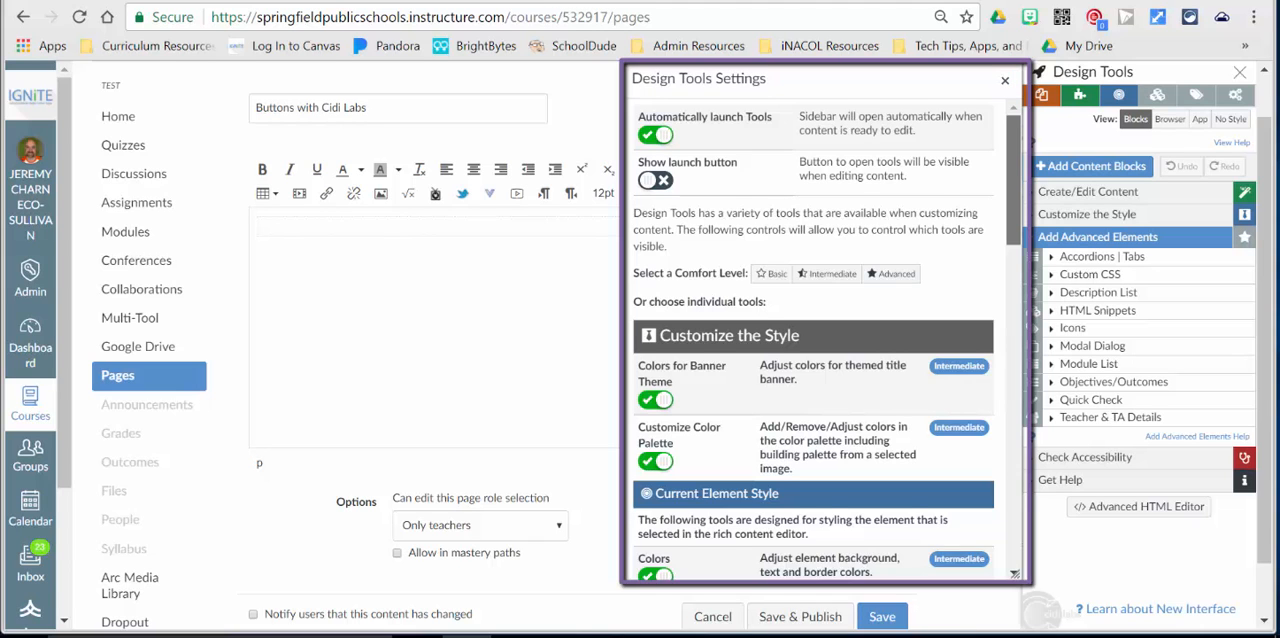
{"action": "scroll", "coordinate": [813, 340], "scroll_direction": "down", "scroll_amount": 5}
{"action": "scroll", "coordinate": [827, 340], "scroll_direction": "down", "scroll_amount": 8}
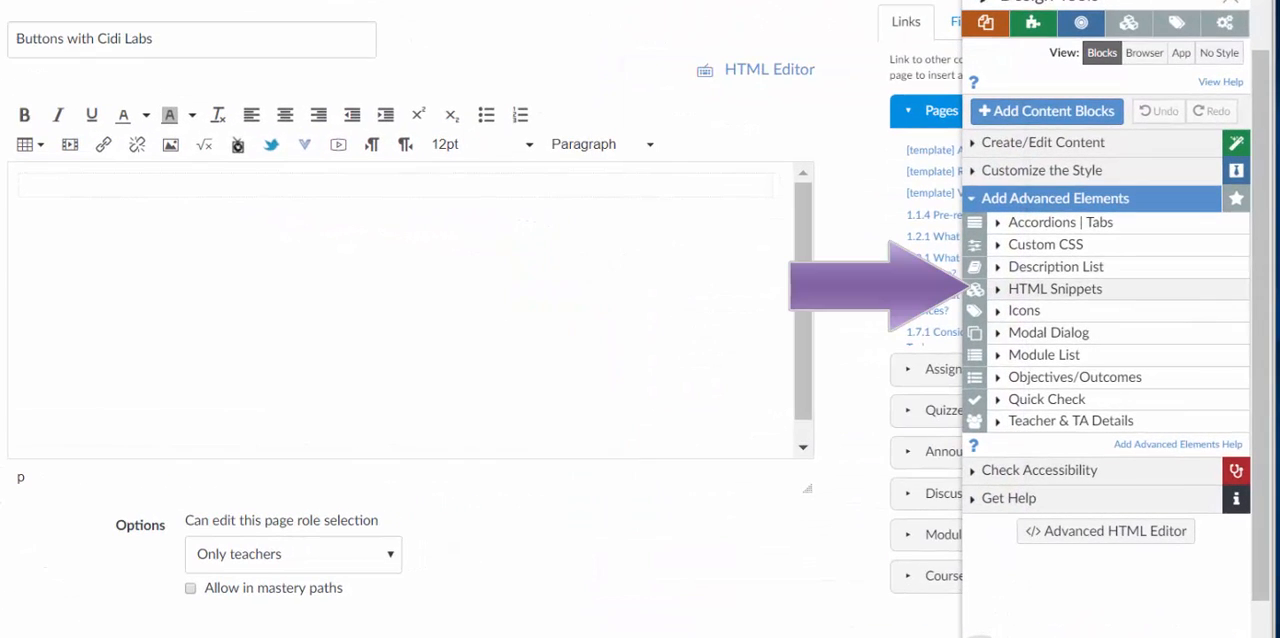
Insert the institutional Standard Button HTML snippet into the page.
{"action": "left_click", "coordinate": [1055, 289]}
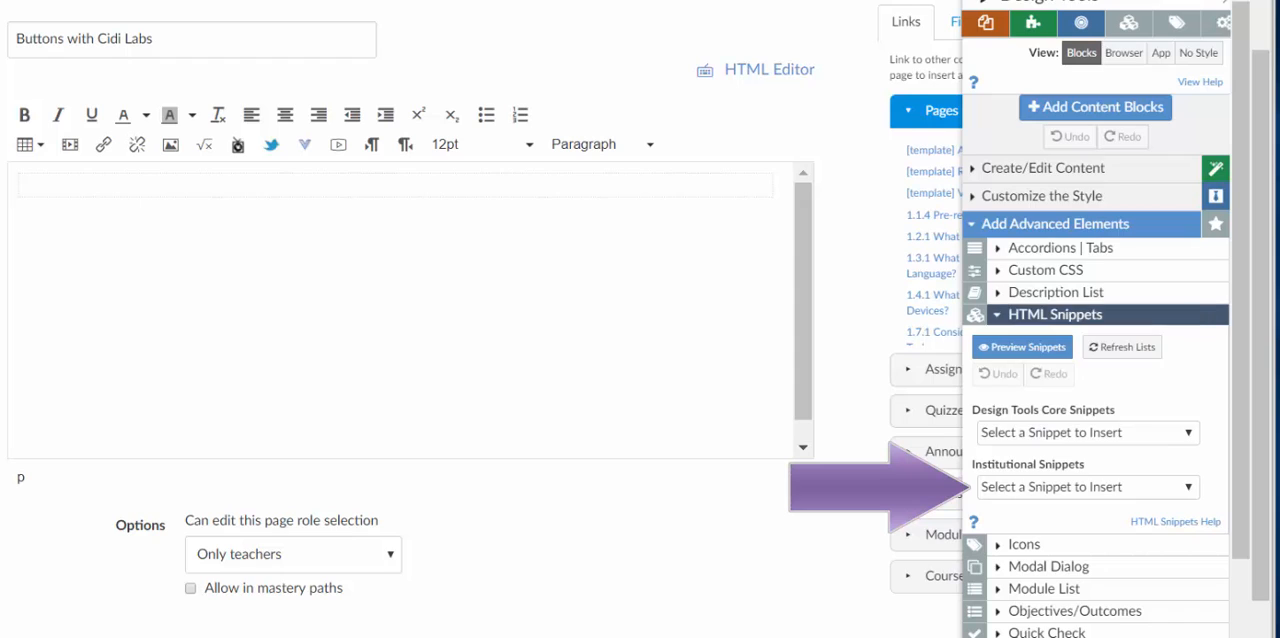
{"action": "left_click", "coordinate": [1088, 487]}
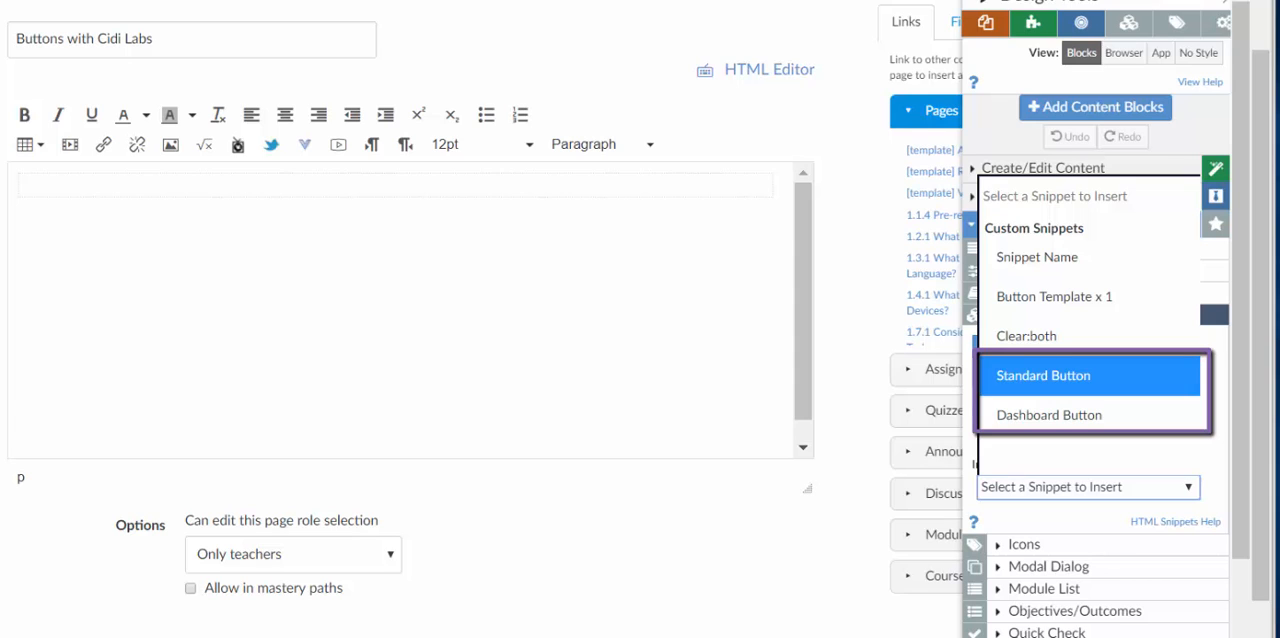
{"action": "left_click", "coordinate": [1043, 376]}
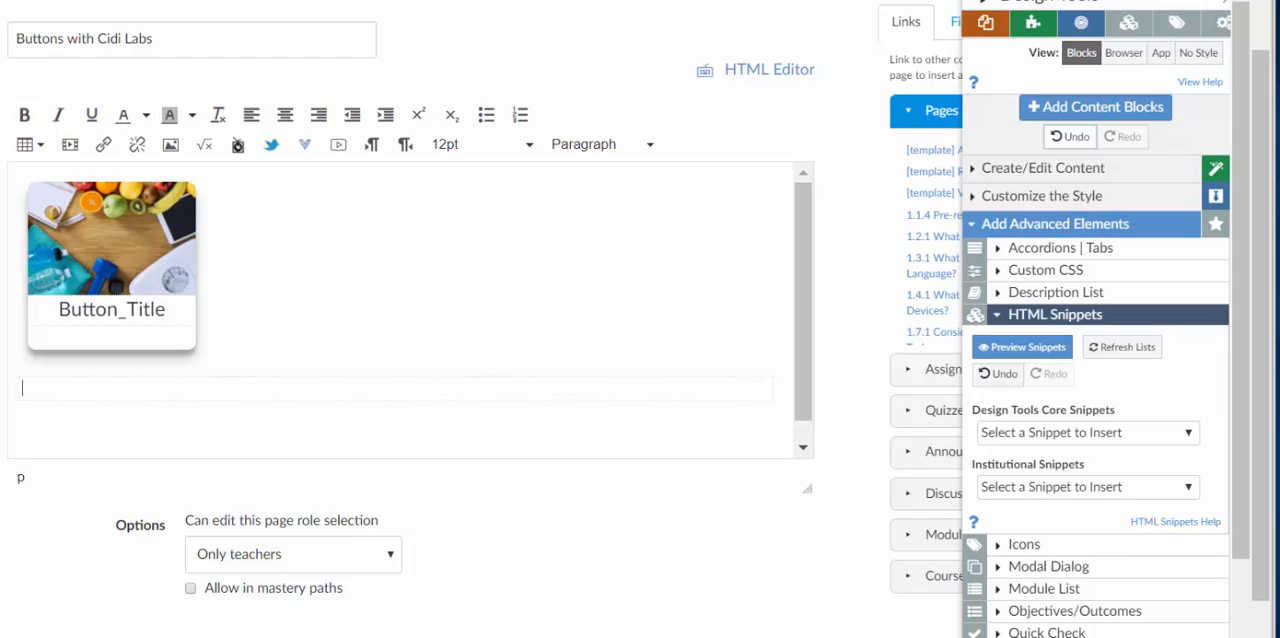
Insert the institutional Dashboard Button snippet and remove the blank line so it sits beside the first button.
{"action": "left_click", "coordinate": [1088, 487]}
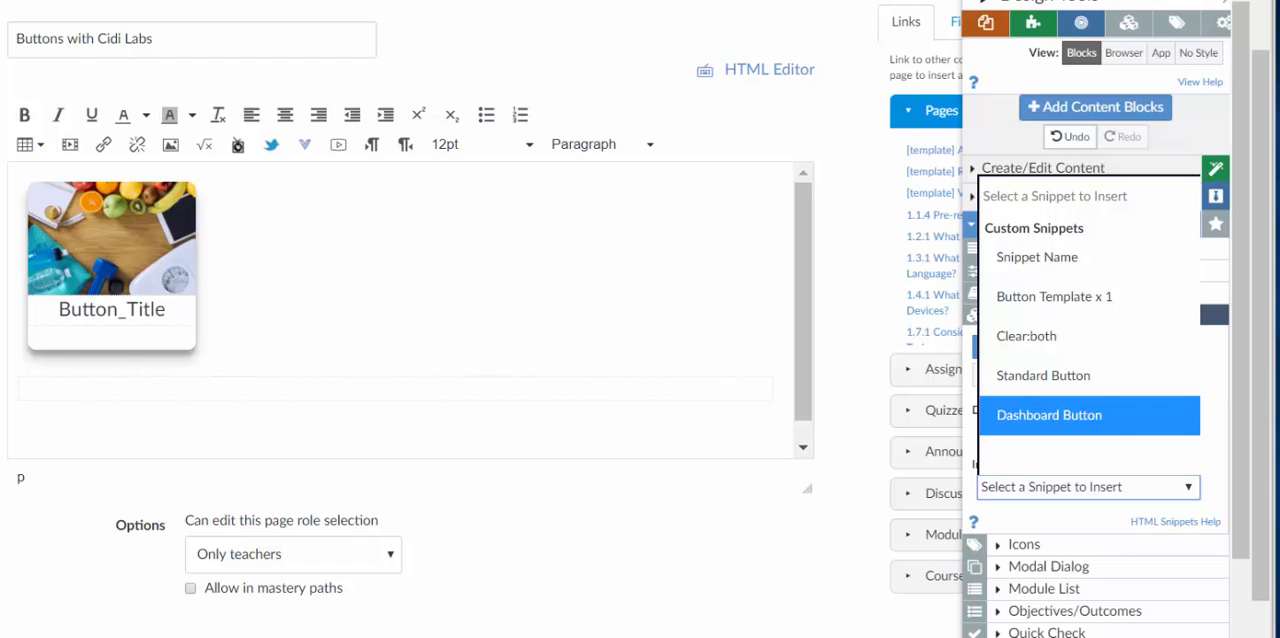
{"action": "left_click", "coordinate": [1049, 415]}
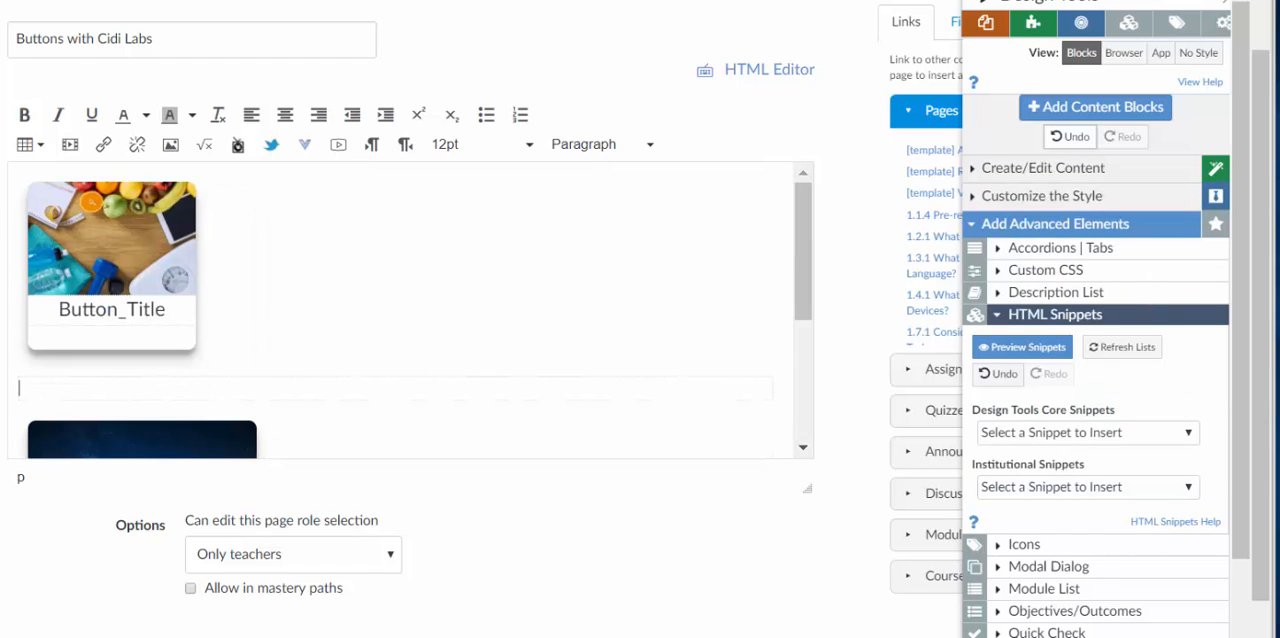
{"action": "key", "text": "BackSpace"}
{"action": "key", "text": "BackSpace"}
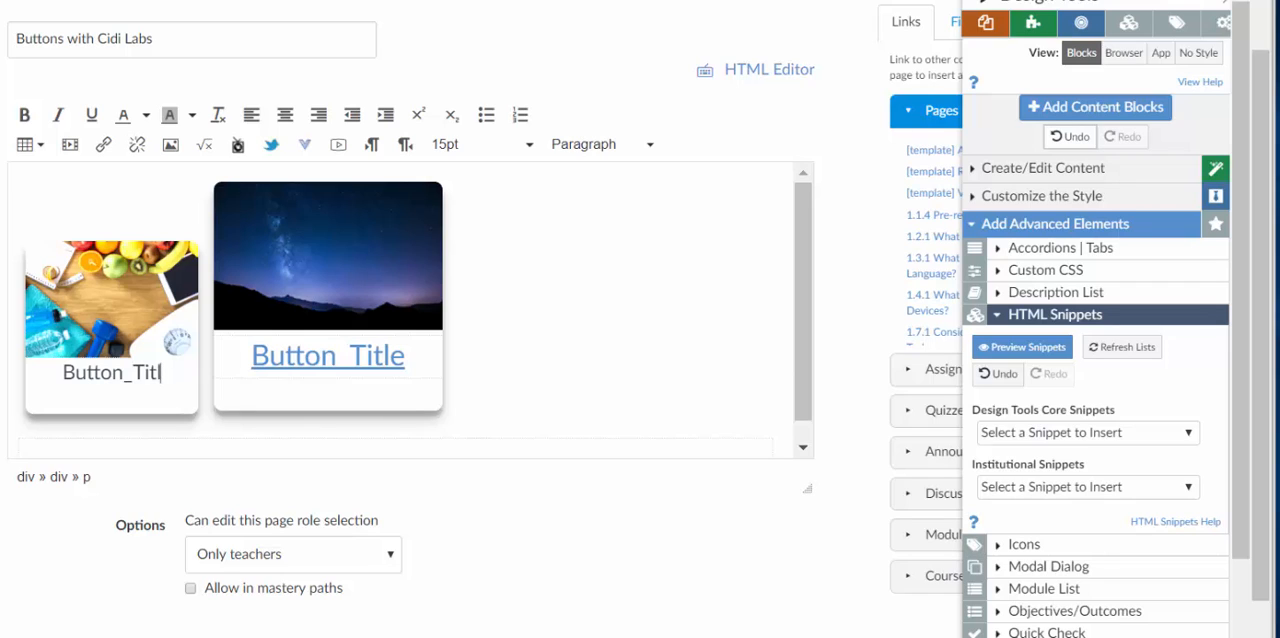
Replace the Standard Button's title text with "Relationships".
{"action": "key", "text": "BackSpace"}
{"action": "key", "text": "BackSpace"}
{"action": "key", "text": "BackSpace"}
{"action": "key", "text": "BackSpace"}
{"action": "key", "text": "BackSpace"}
{"action": "key", "text": "BackSpace"}
{"action": "key", "text": "BackSpace"}
{"action": "key", "text": "BackSpace"}
{"action": "key", "text": "BackSpace"}
{"action": "key", "text": "BackSpace"}
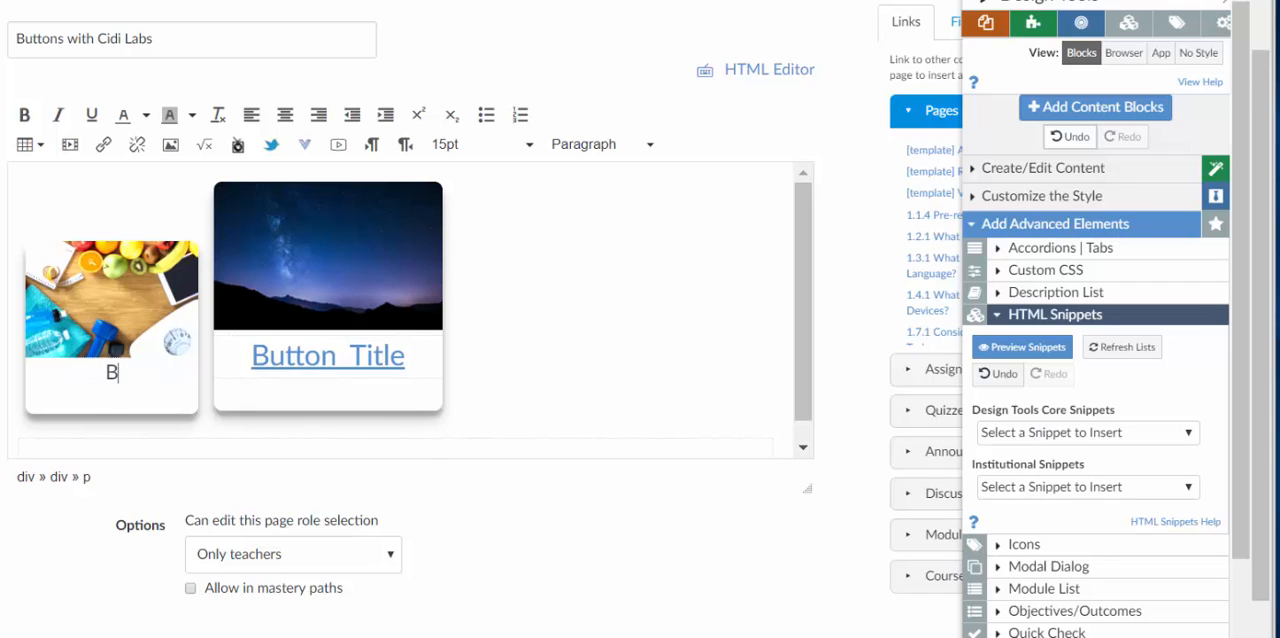
{"action": "key", "text": "BackSpace"}
{"action": "type", "text": "Relationships"}
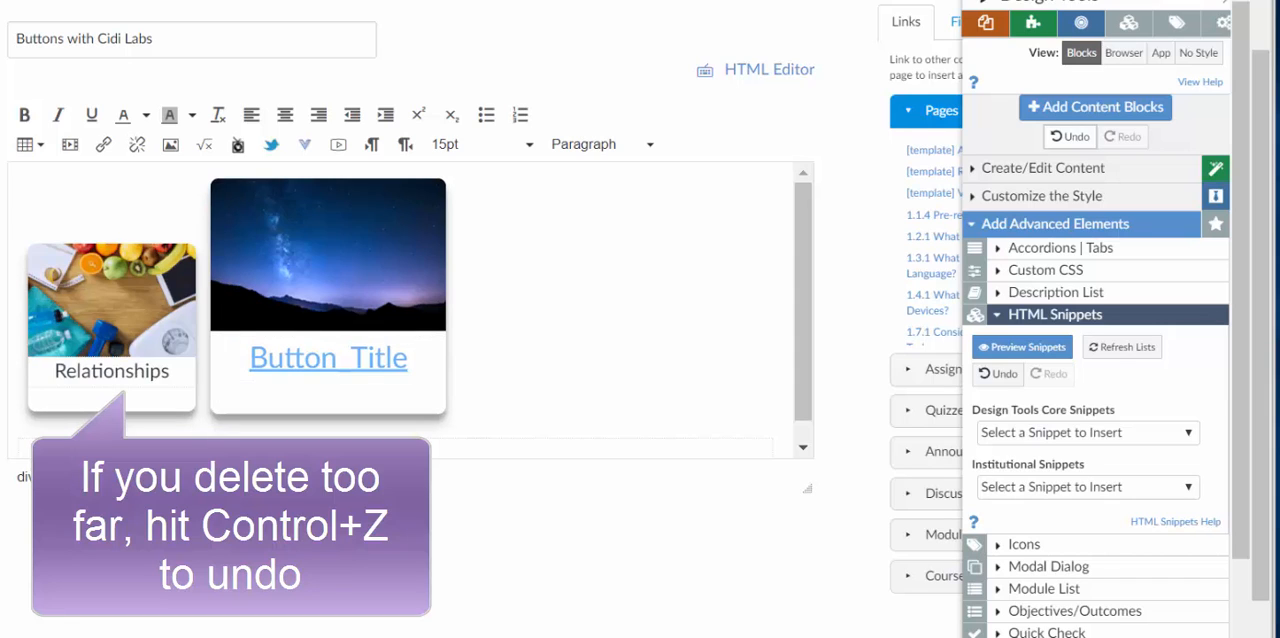
Replace the Relationships button's picture with the course image 2017-10-04_175721.png.
{"action": "left_click", "coordinate": [112, 300]}
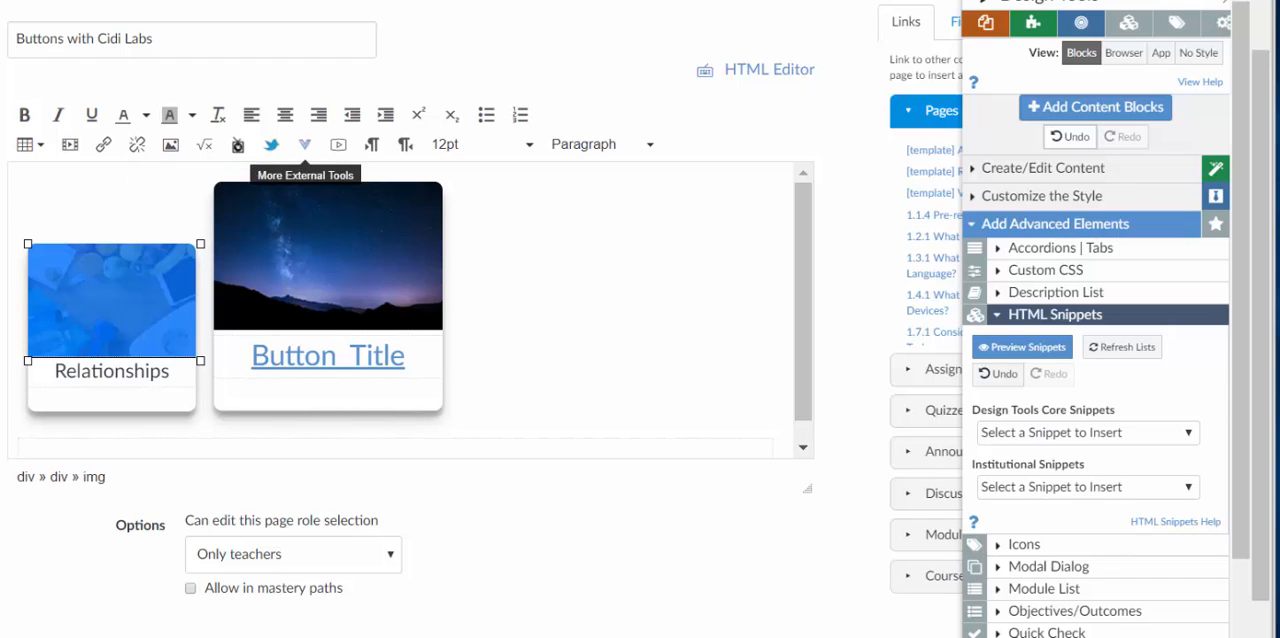
{"action": "left_click", "coordinate": [305, 144]}
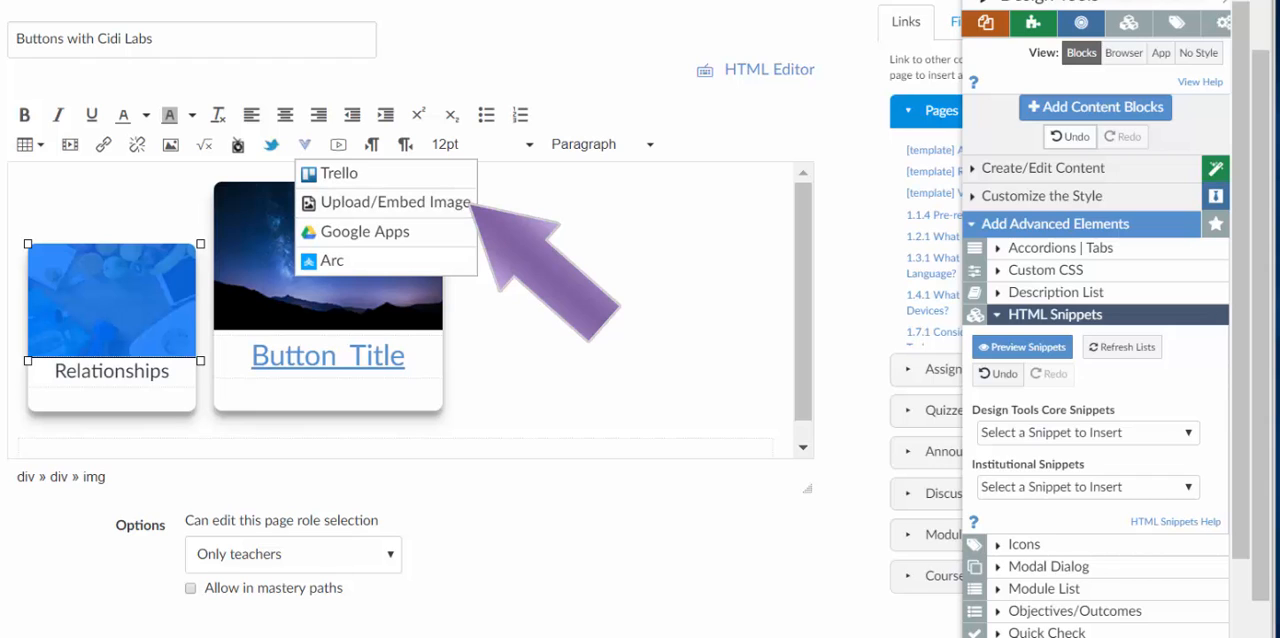
{"action": "left_click", "coordinate": [983, 2]}
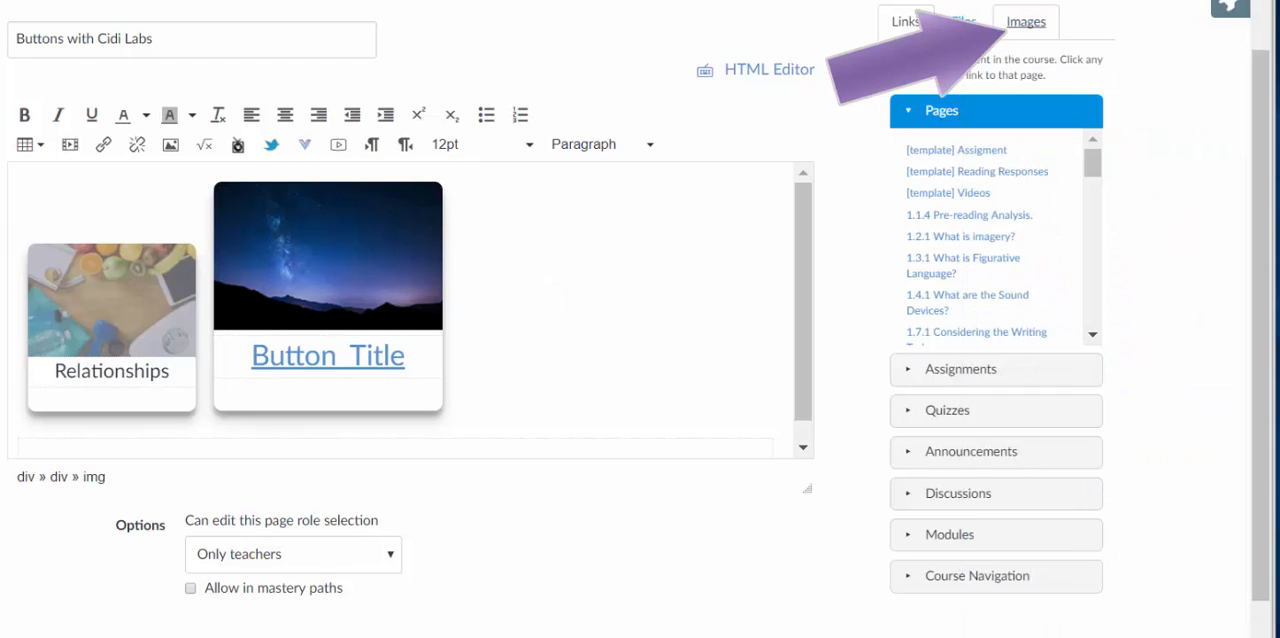
{"action": "left_click", "coordinate": [1026, 21]}
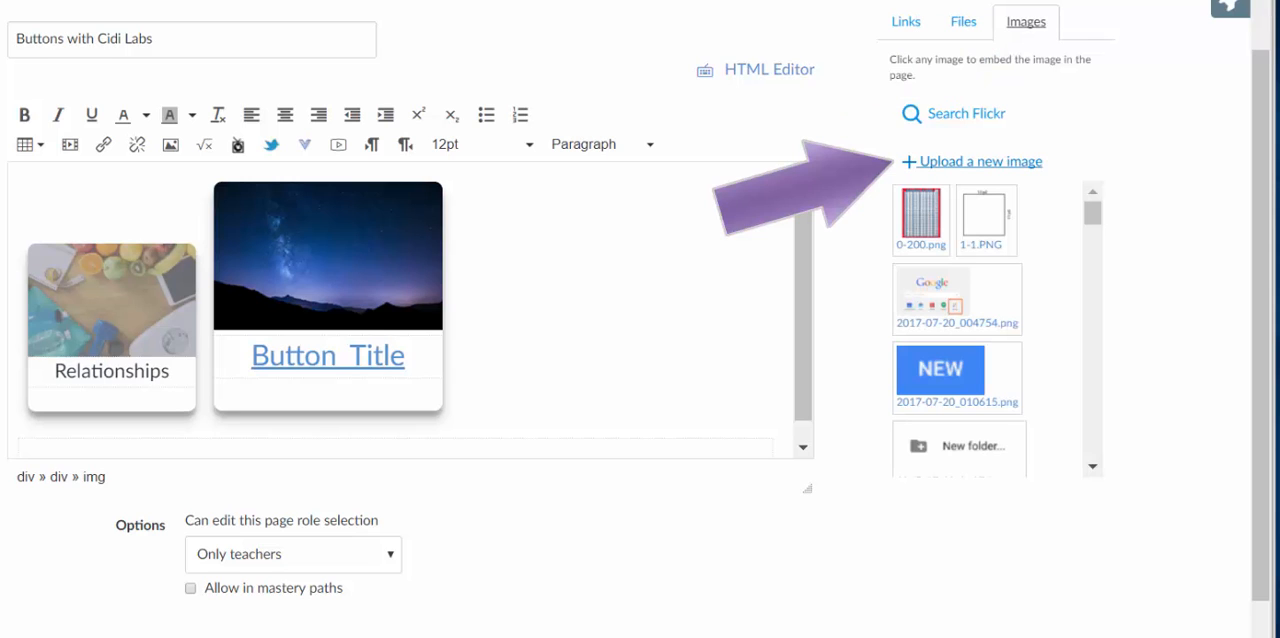
{"action": "scroll", "coordinate": [997, 330], "scroll_direction": "down", "scroll_amount": 5}
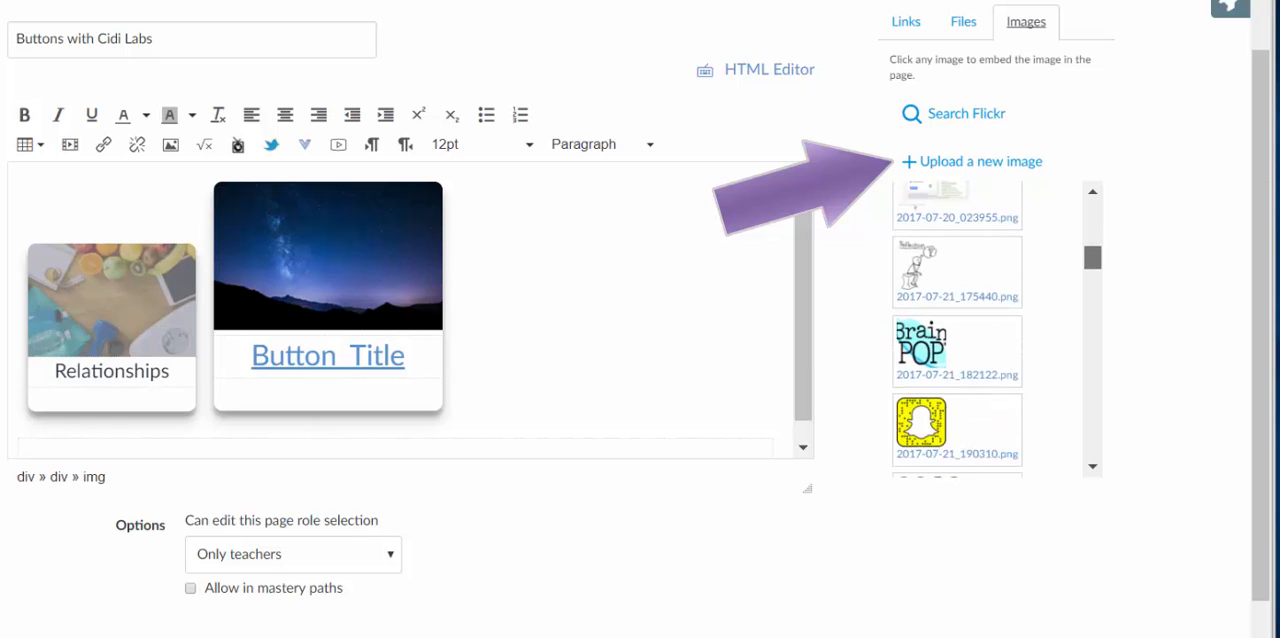
{"action": "scroll", "coordinate": [997, 330], "scroll_direction": "down", "scroll_amount": 8}
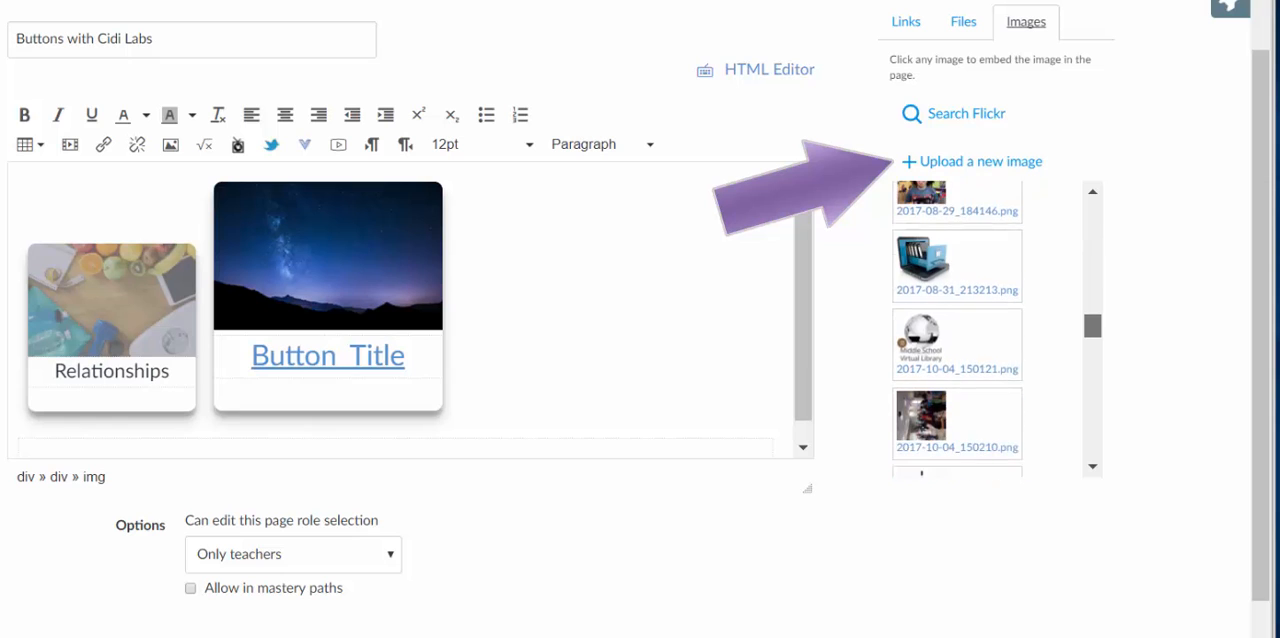
{"action": "scroll", "coordinate": [997, 330], "scroll_direction": "down", "scroll_amount": 3}
{"action": "scroll", "coordinate": [997, 330], "scroll_direction": "up", "scroll_amount": 6}
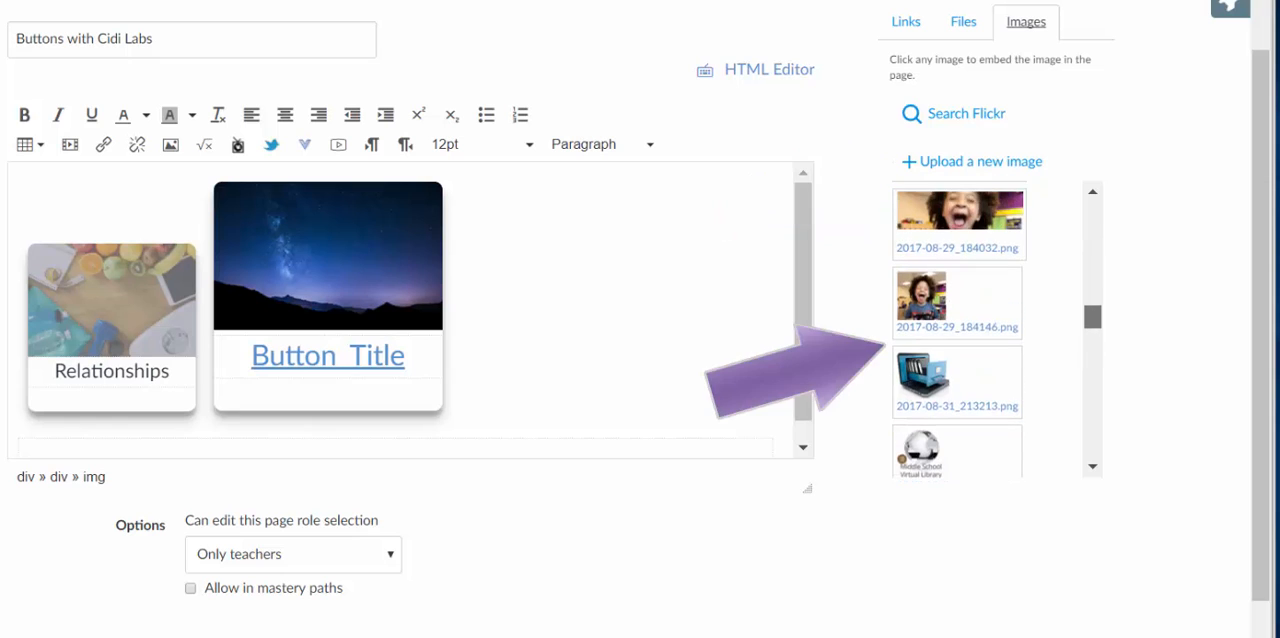
{"action": "scroll", "coordinate": [957, 330], "scroll_direction": "down", "scroll_amount": 6}
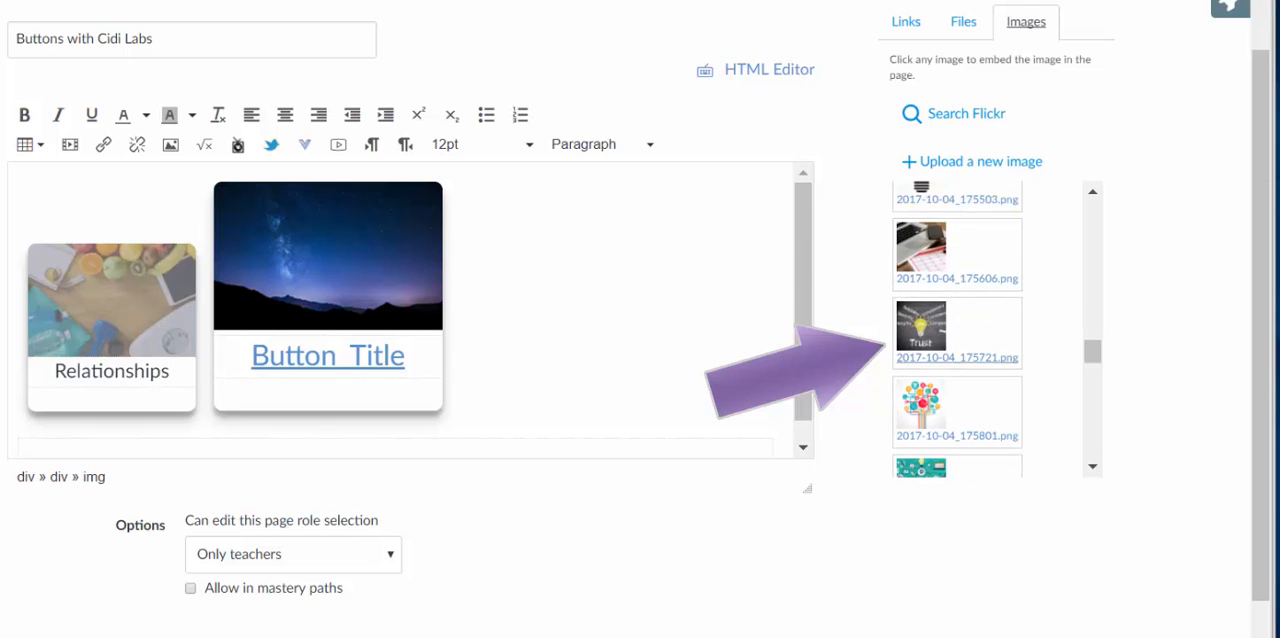
{"action": "left_click", "coordinate": [925, 332]}
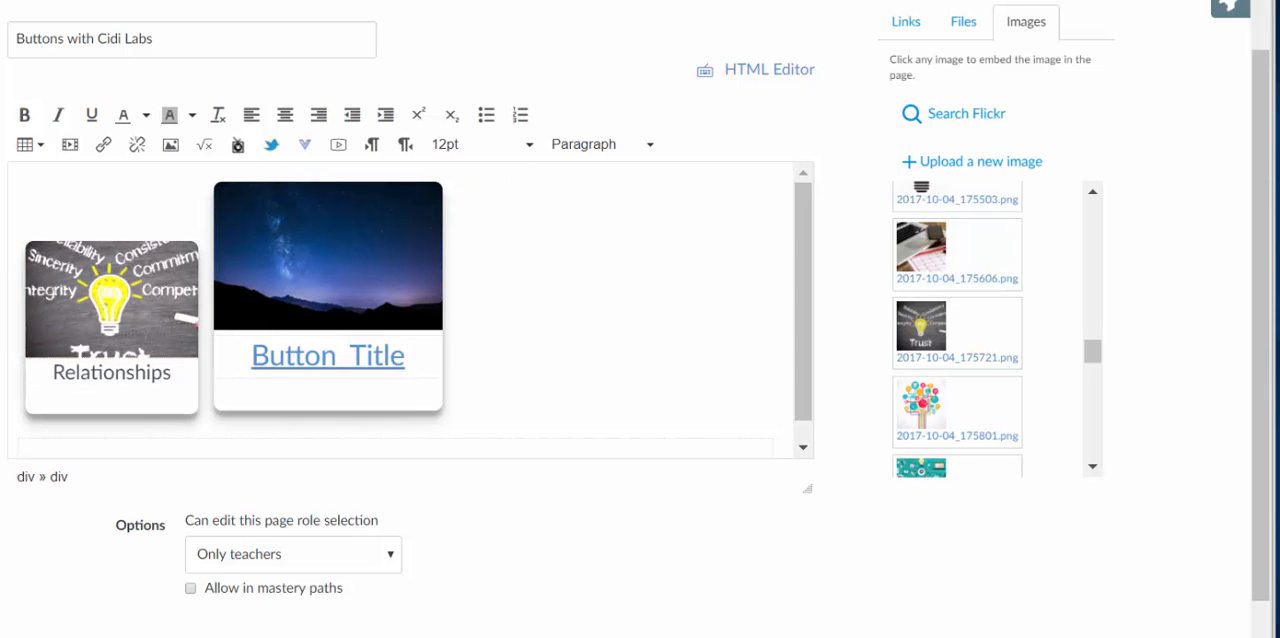
Link the Relationships button's image to the course page "1.1.4 Pre-reading Analysis".
{"action": "left_click", "coordinate": [112, 300]}
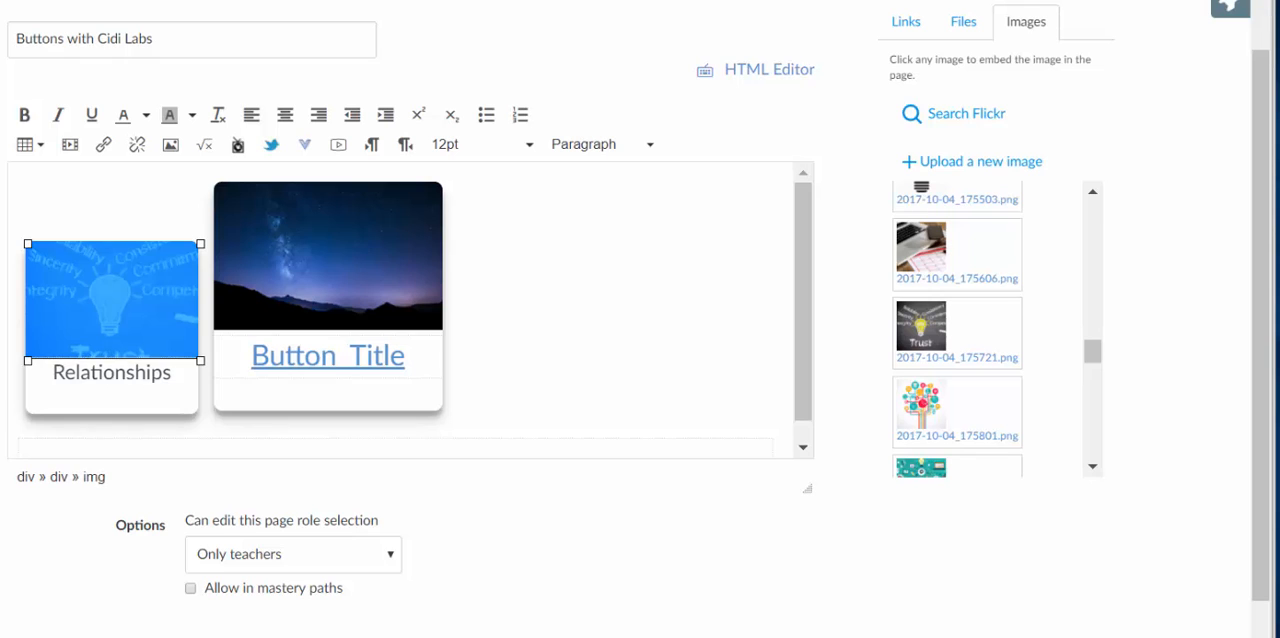
{"action": "left_click", "coordinate": [906, 22]}
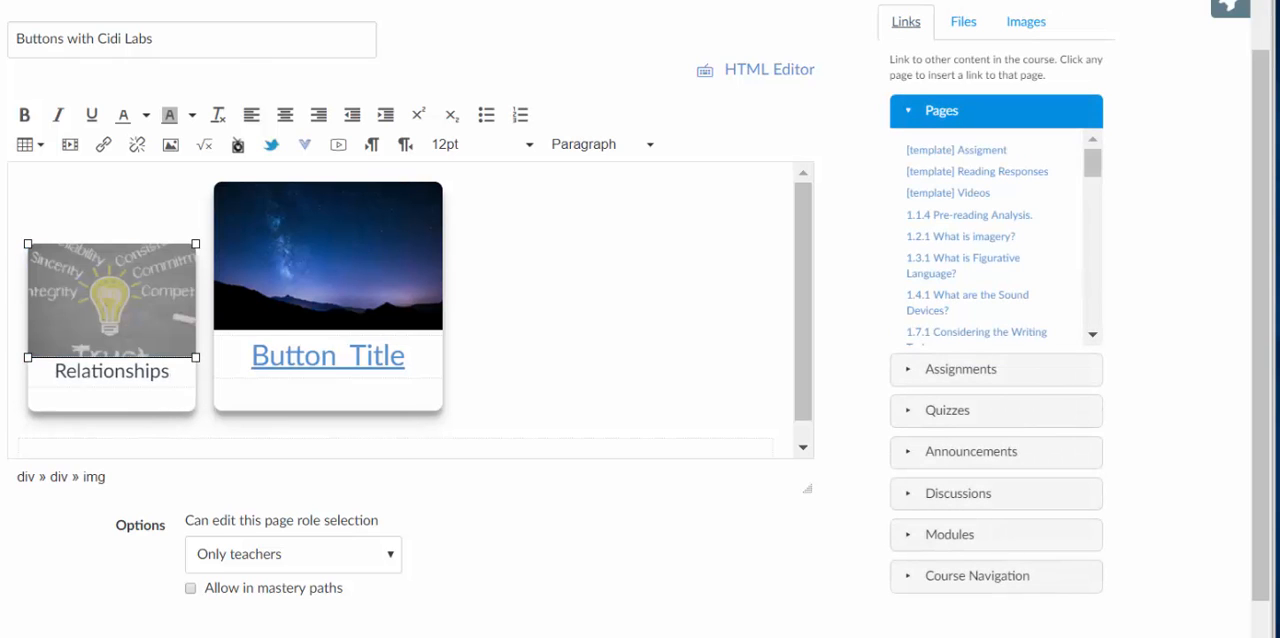
{"action": "left_click", "coordinate": [969, 215]}
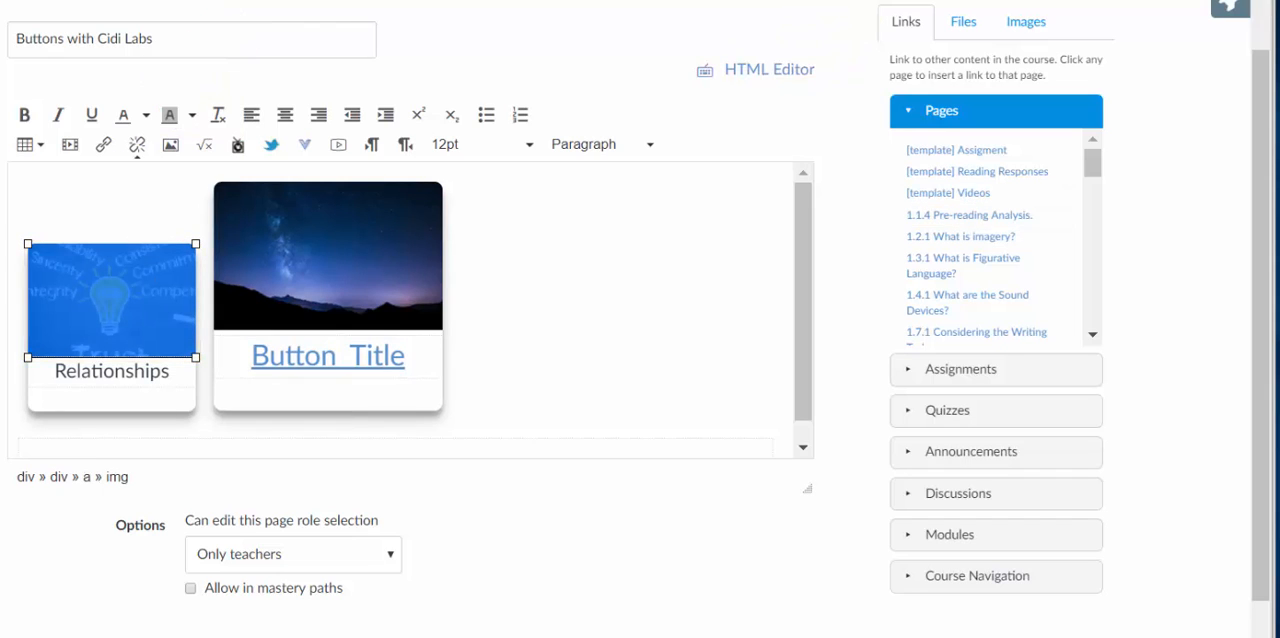
{"action": "left_click", "coordinate": [330, 262]}
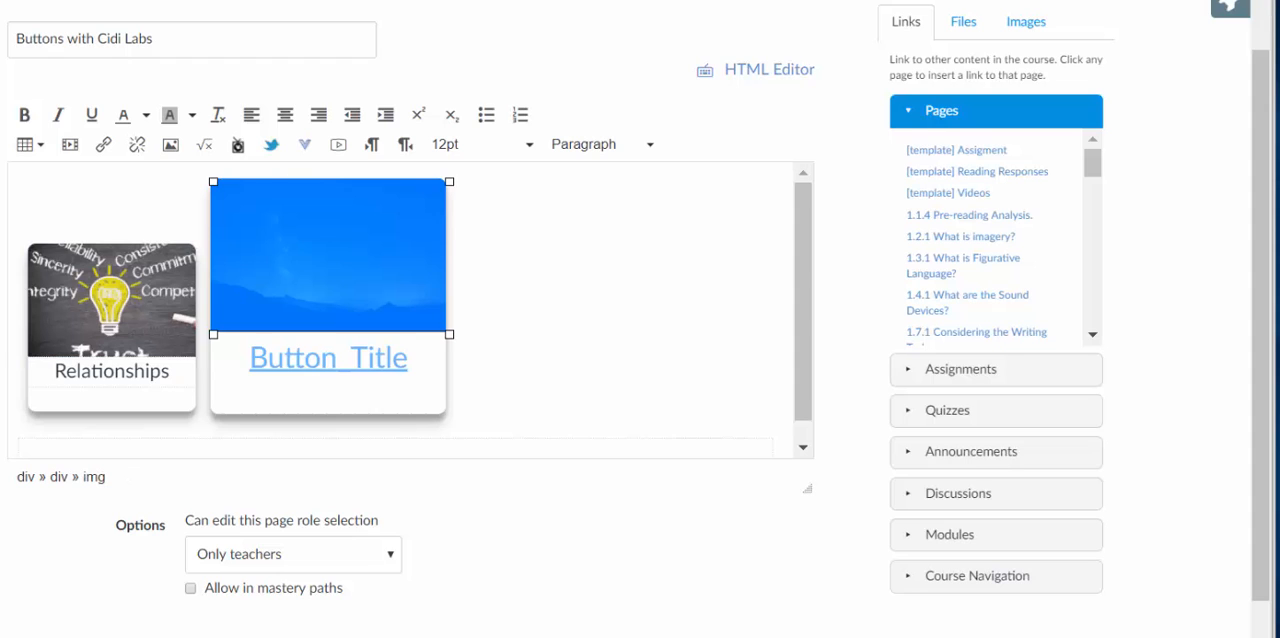
{"action": "left_click", "coordinate": [408, 361]}
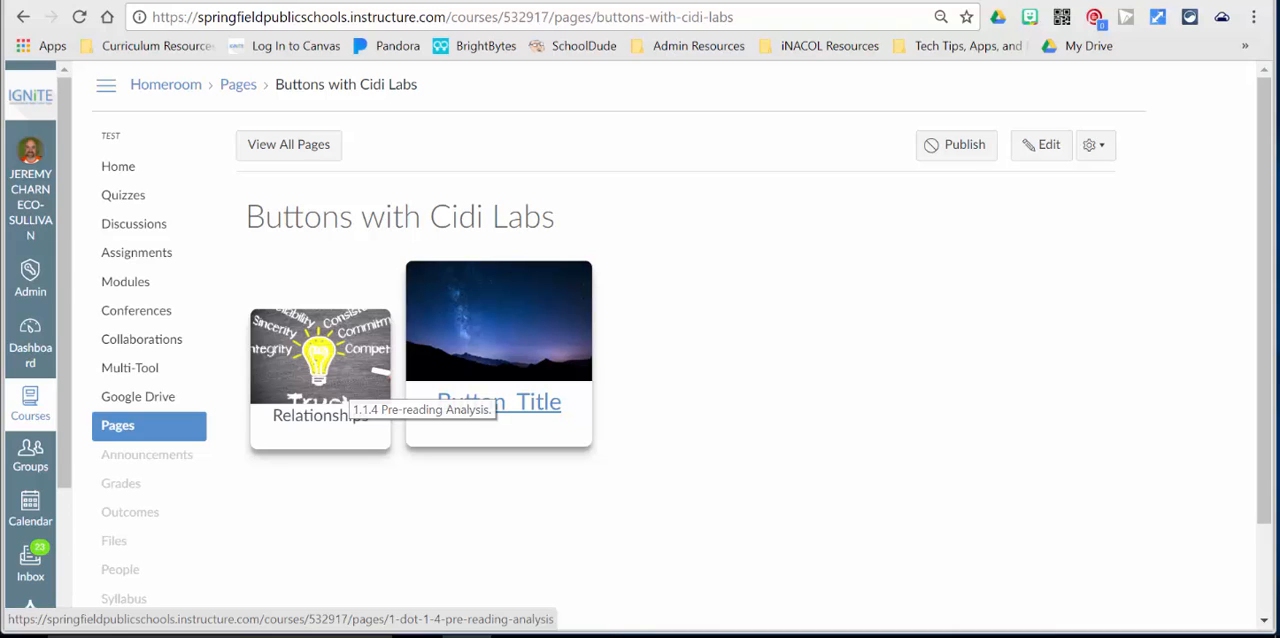
Reopen the saved page for editing and add the Class Links institutional content block.
{"action": "left_click", "coordinate": [1040, 146]}
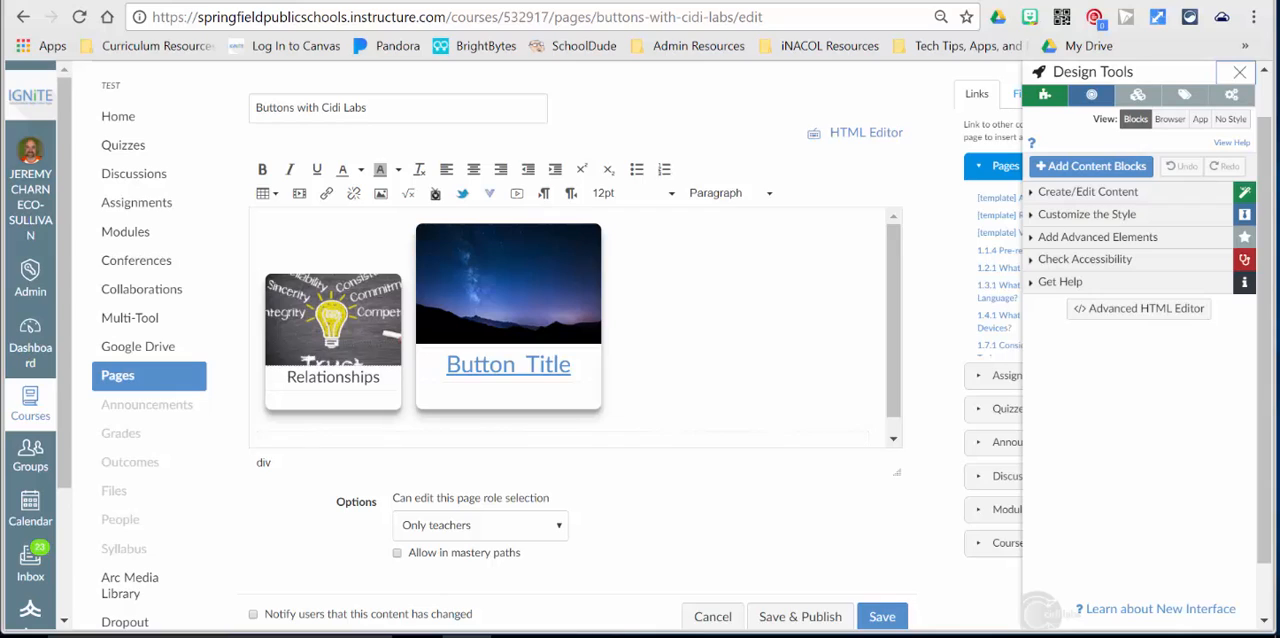
{"action": "left_click", "coordinate": [1085, 175]}
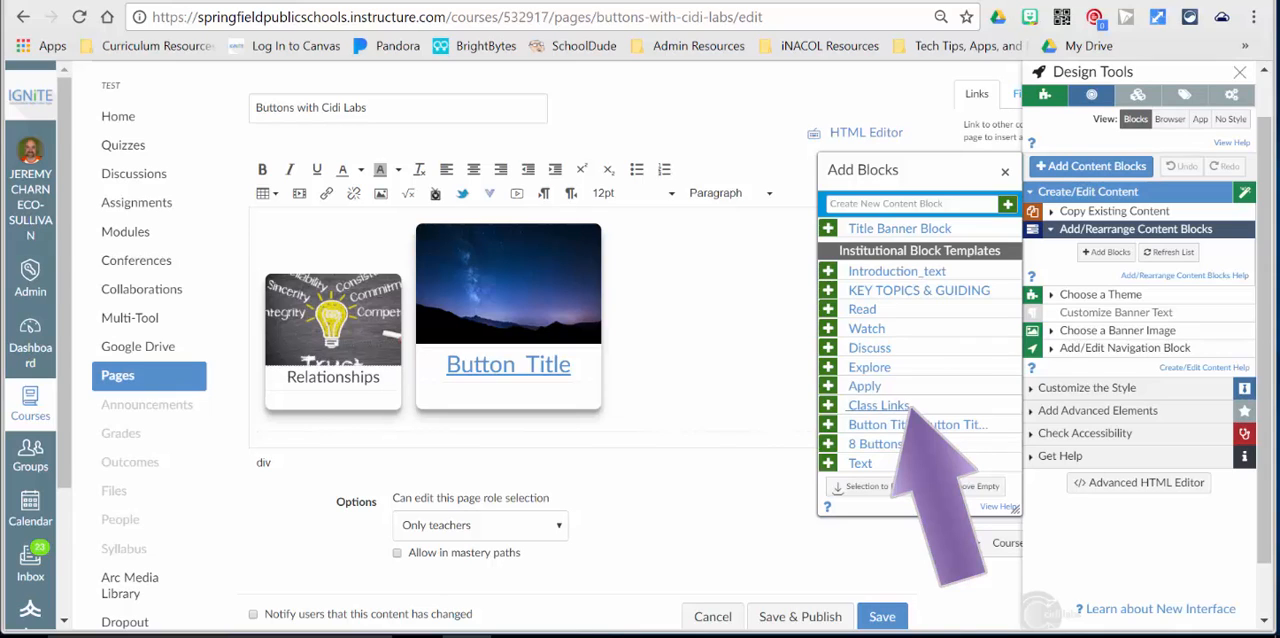
{"action": "left_click", "coordinate": [878, 405]}
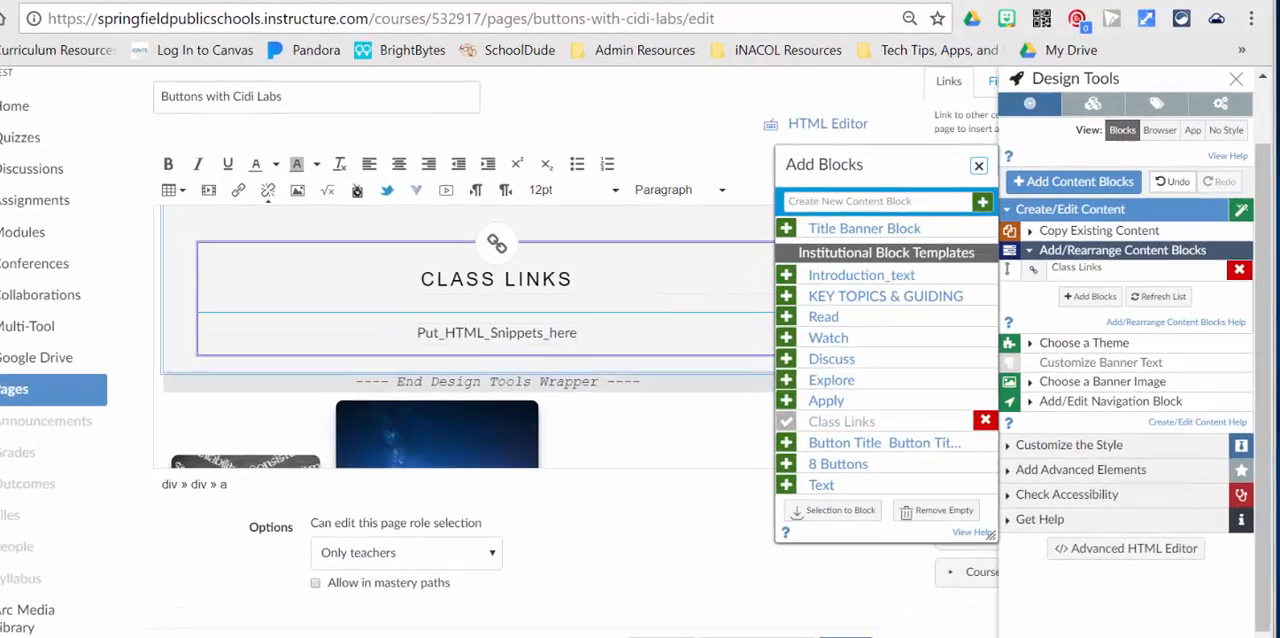
{"action": "left_click", "coordinate": [1005, 153]}
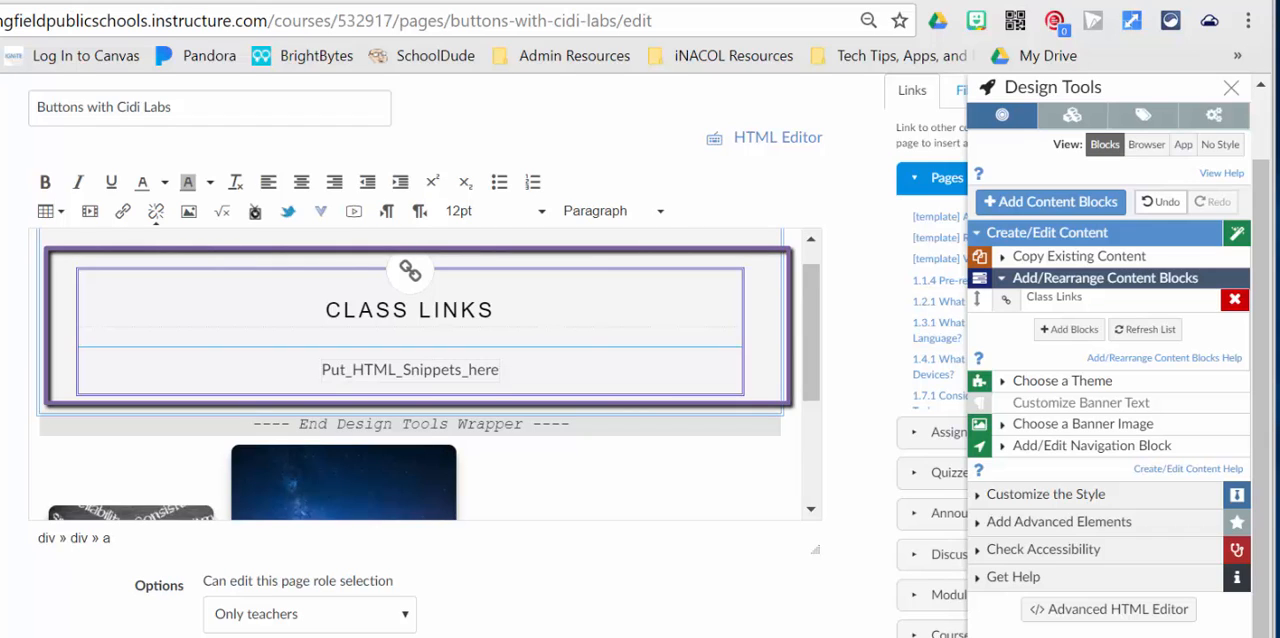
Replace the Class Links block's heading with "DESTINATIONS".
{"action": "left_click", "coordinate": [495, 311]}
{"action": "key", "text": "BackSpace"}
{"action": "key", "text": "BackSpace"}
{"action": "key", "text": "BackSpace"}
{"action": "key", "text": "BackSpace"}
{"action": "key", "text": "BackSpace"}
{"action": "key", "text": "BackSpace"}
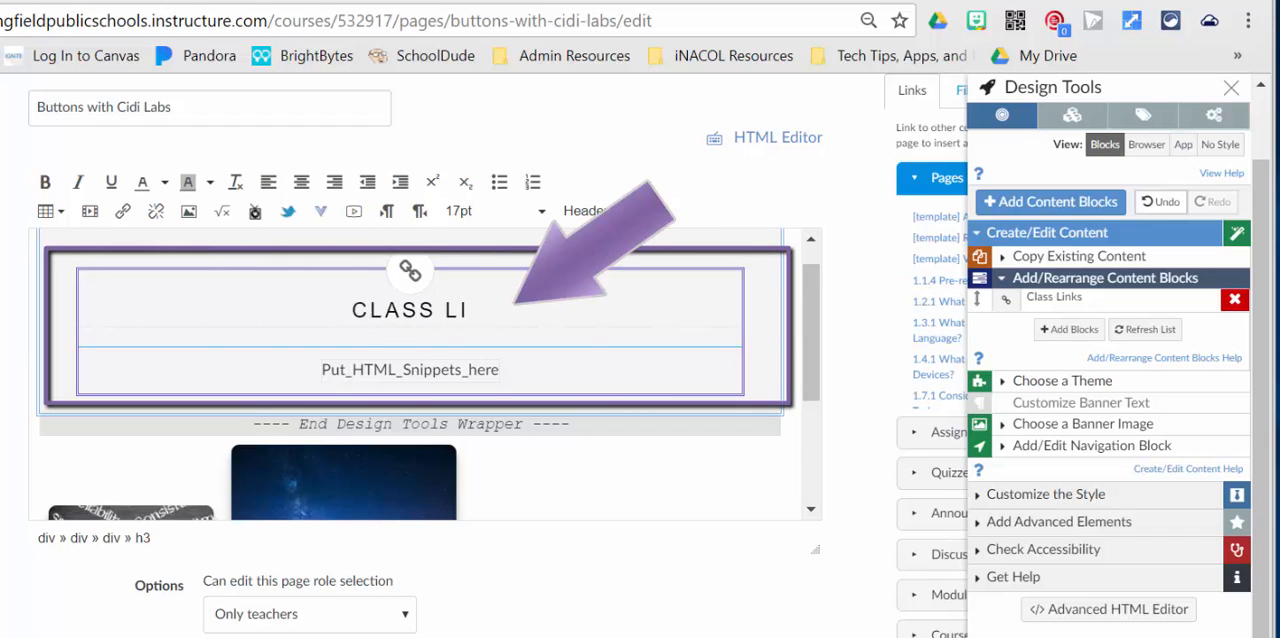
{"action": "key", "text": "BackSpace"}
{"action": "key", "text": "BackSpace"}
{"action": "key", "text": "BackSpace"}
{"action": "key", "text": "BackSpace"}
{"action": "key", "text": "BackSpace"}
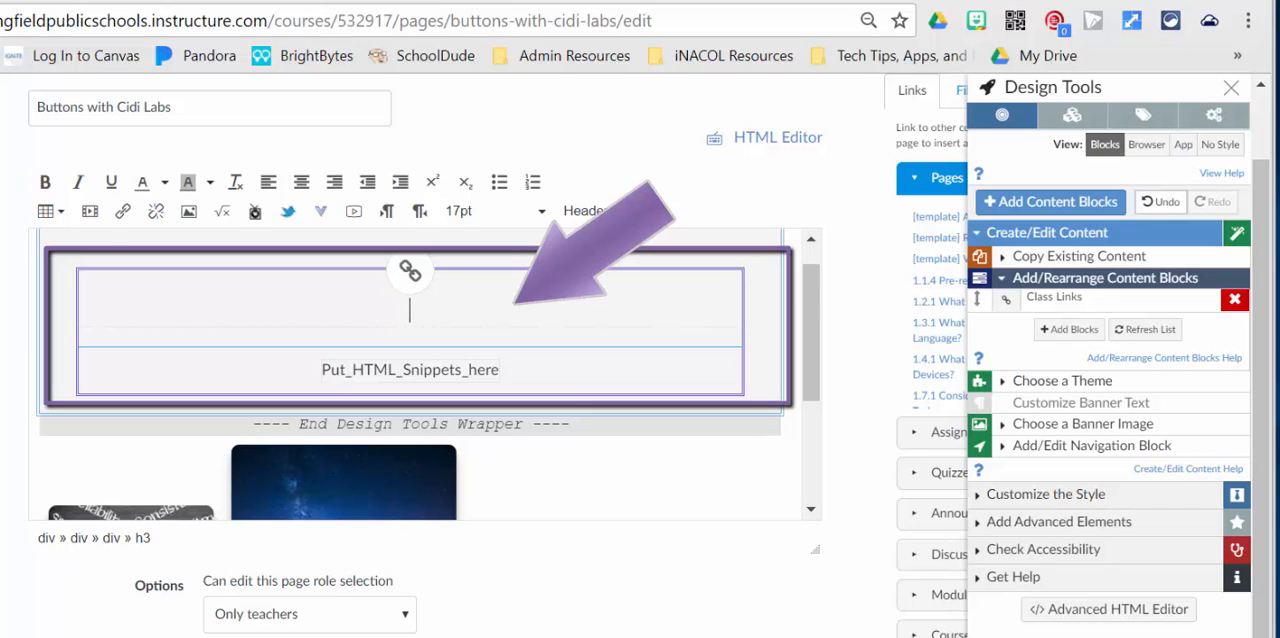
{"action": "type", "text": "DESTINATIONS"}
Delete the placeholder text "Put_HTML_Snippets_here" below the DESTINATIONS heading in the Class Links block.
{"action": "left_click", "coordinate": [499, 370]}
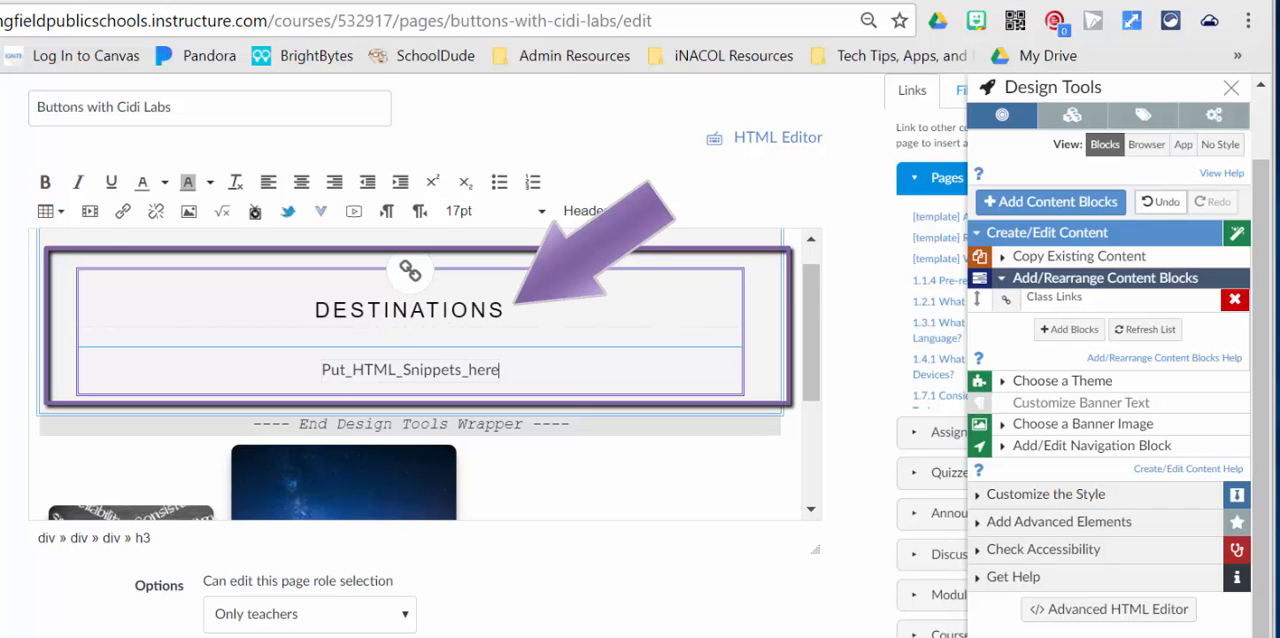
{"action": "key", "text": "BackSpace"}
{"action": "key", "text": "BackSpace"}
{"action": "key", "text": "BackSpace"}
{"action": "key", "text": "BackSpace"}
{"action": "key", "text": "BackSpace"}
{"action": "key", "text": "BackSpace"}
{"action": "key", "text": "BackSpace"}
{"action": "key", "text": "BackSpace"}
{"action": "key", "text": "BackSpace"}
{"action": "key", "text": "BackSpace"}
{"action": "key", "text": "BackSpace"}
{"action": "key", "text": "BackSpace"}
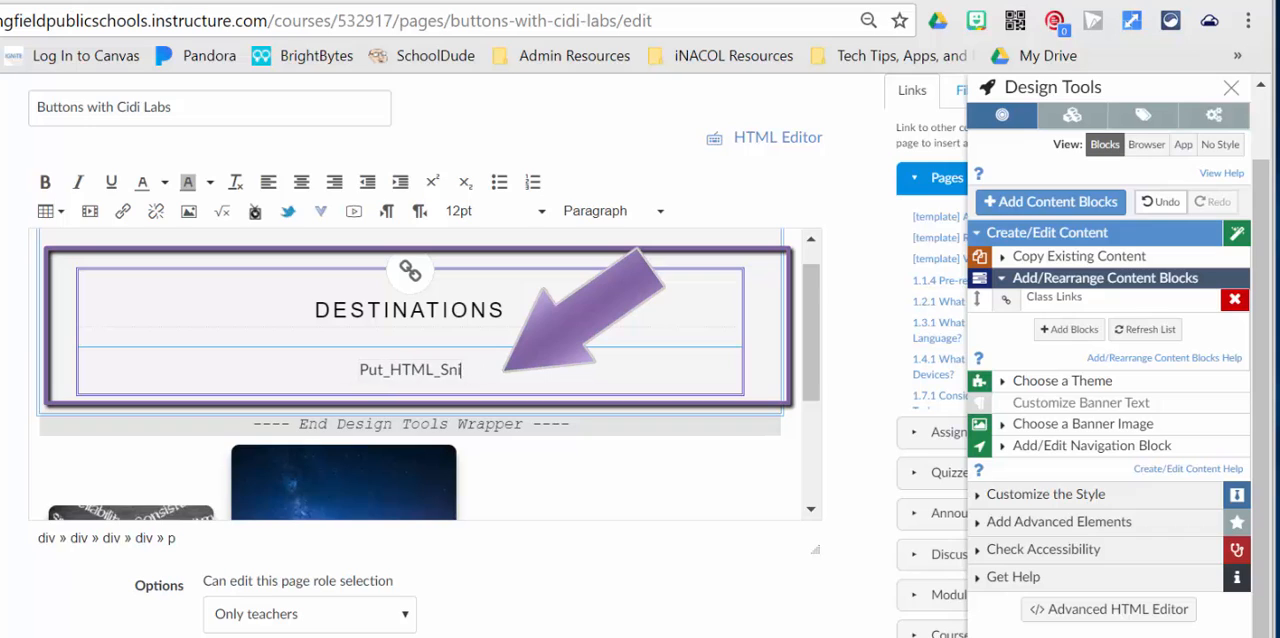
{"action": "key", "text": "BackSpace"}
{"action": "key", "text": "BackSpace"}
{"action": "key", "text": "BackSpace"}
{"action": "key", "text": "BackSpace"}
{"action": "key", "text": "BackSpace"}
{"action": "key", "text": "BackSpace"}
{"action": "key", "text": "BackSpace"}
{"action": "key", "text": "BackSpace"}
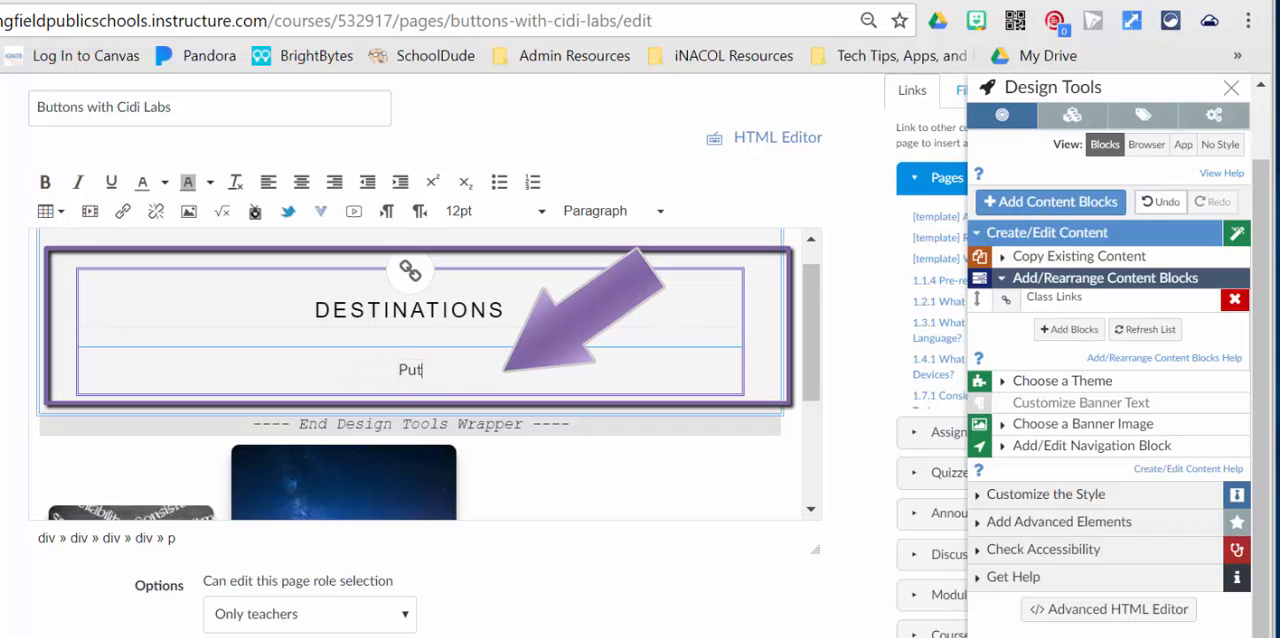
{"action": "key", "text": "BackSpace"}
{"action": "key", "text": "BackSpace"}
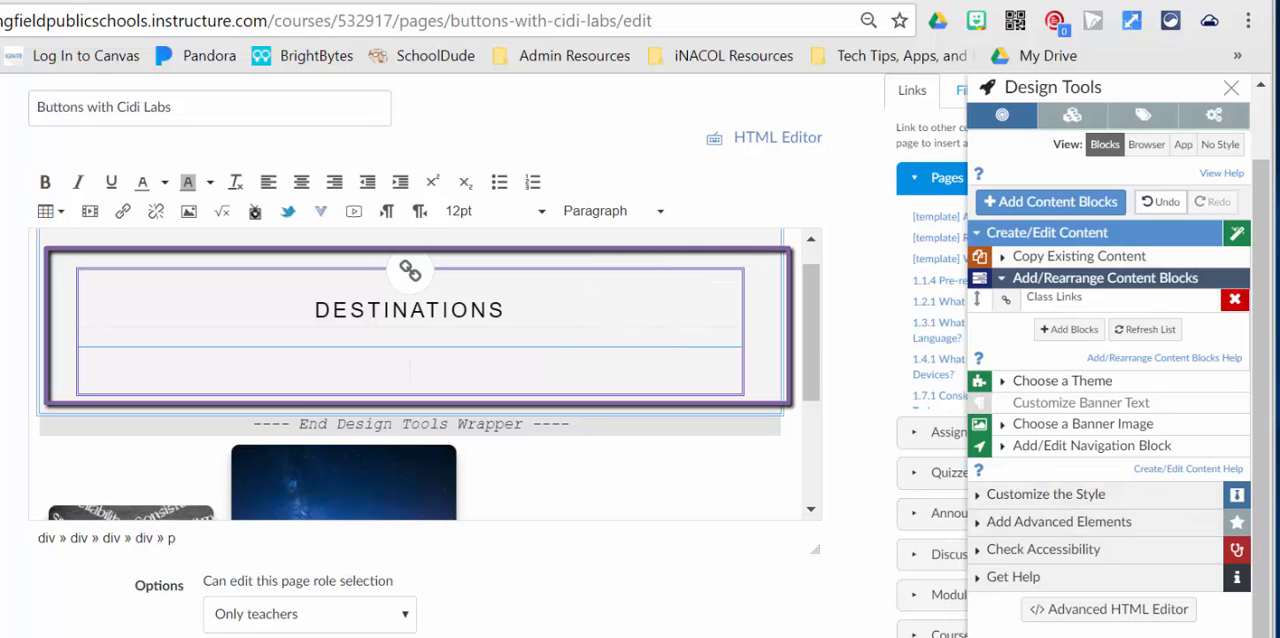
Insert two Standard Button institutional HTML snippets side by side below the DESTINATIONS heading.
{"action": "left_click", "coordinate": [1104, 278]}
{"action": "left_click", "coordinate": [1060, 443]}
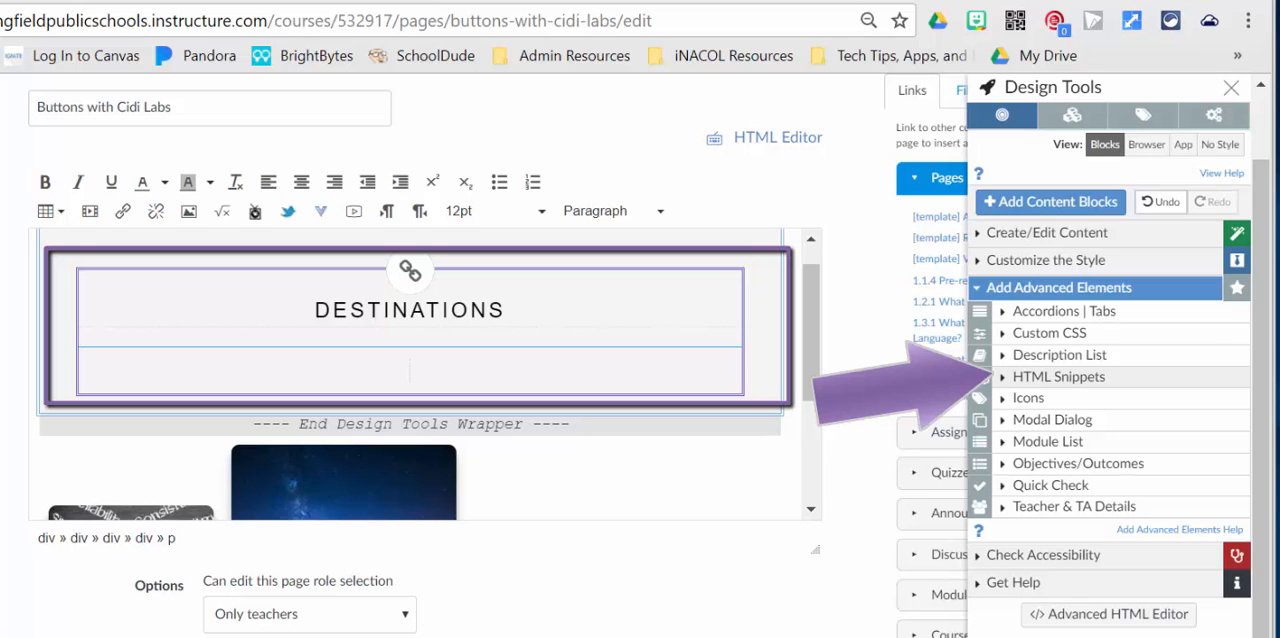
{"action": "left_click", "coordinate": [1058, 376]}
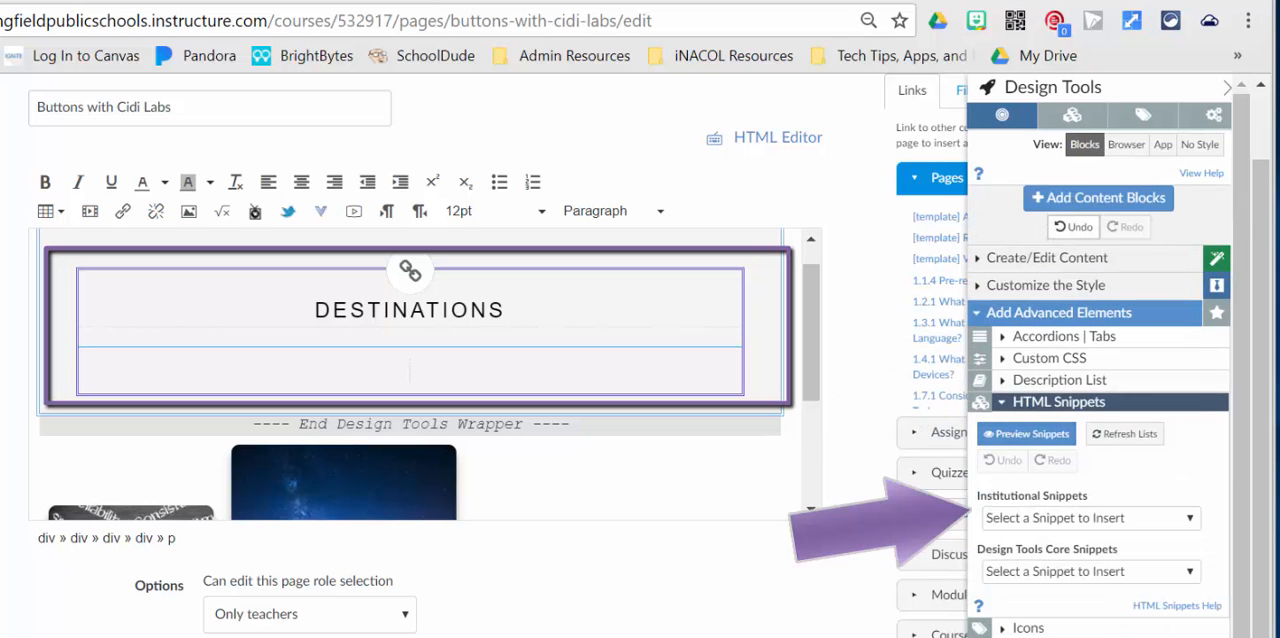
{"action": "left_click", "coordinate": [1090, 518]}
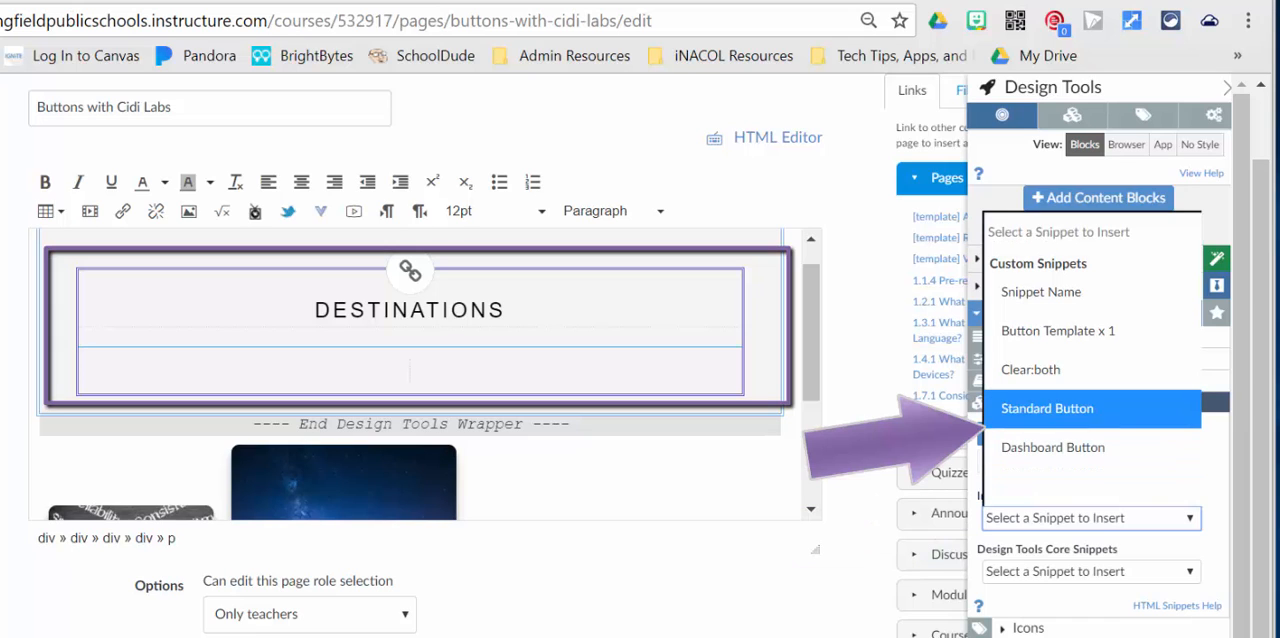
{"action": "left_click", "coordinate": [1048, 409]}
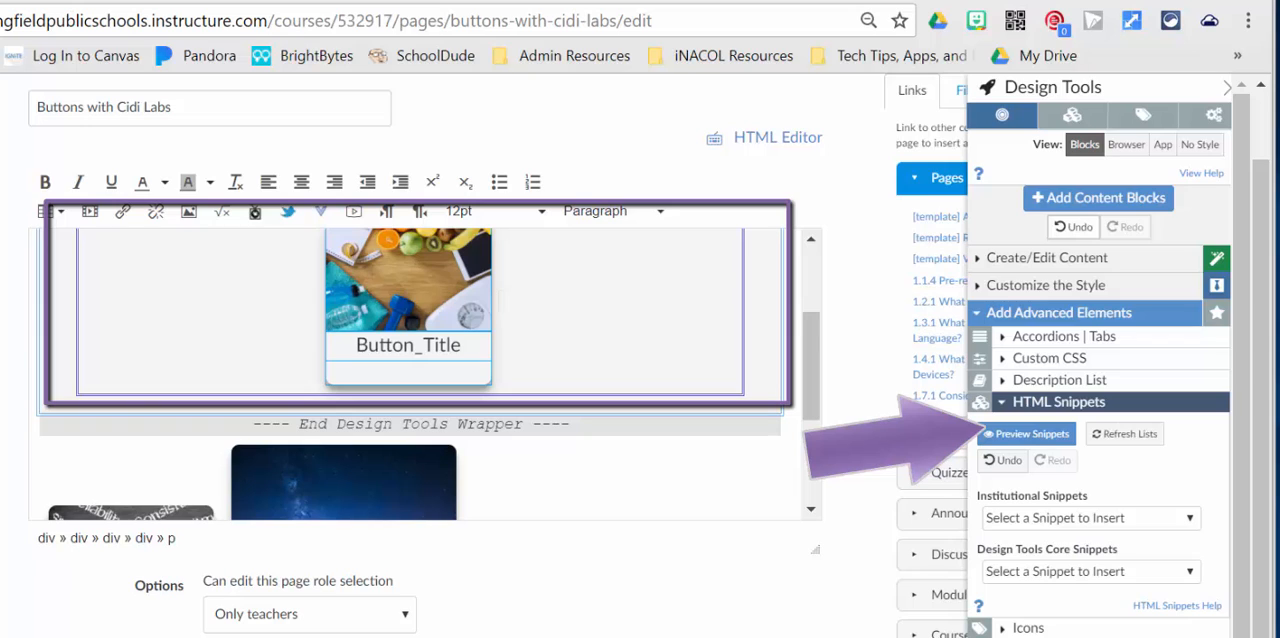
{"action": "left_click", "coordinate": [1090, 518]}
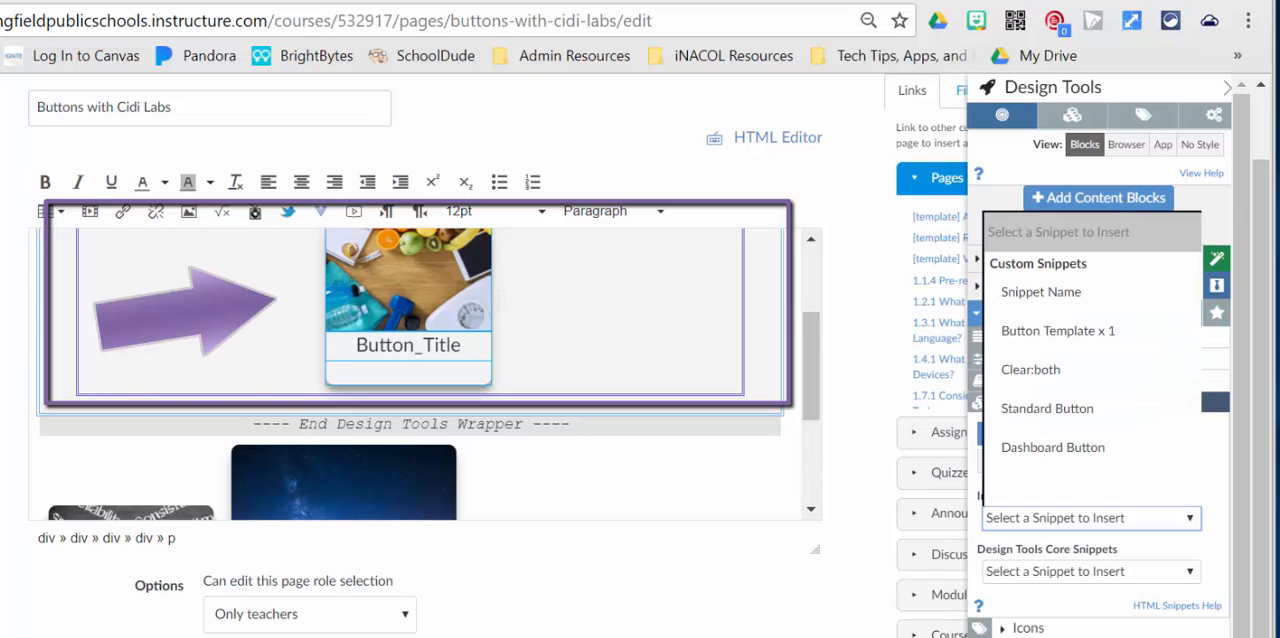
{"action": "left_click", "coordinate": [1048, 409]}
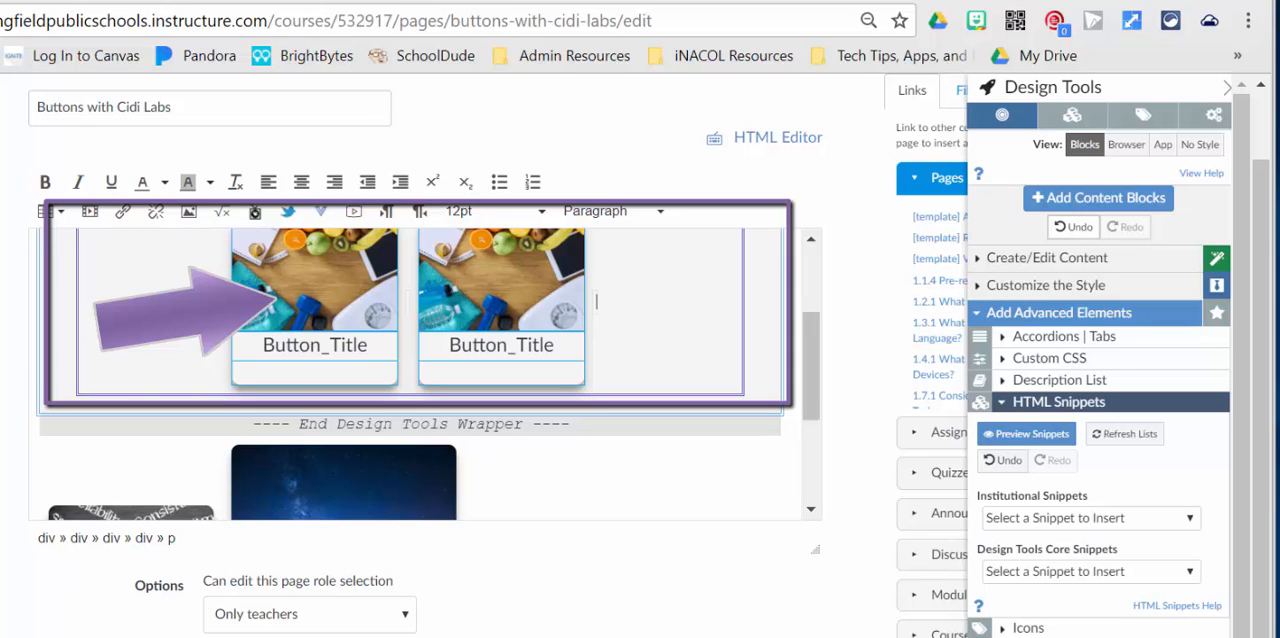
Insert a Dashboard Button snippet after the two standard buttons, save the page and check the result.
{"action": "left_click", "coordinate": [1090, 518]}
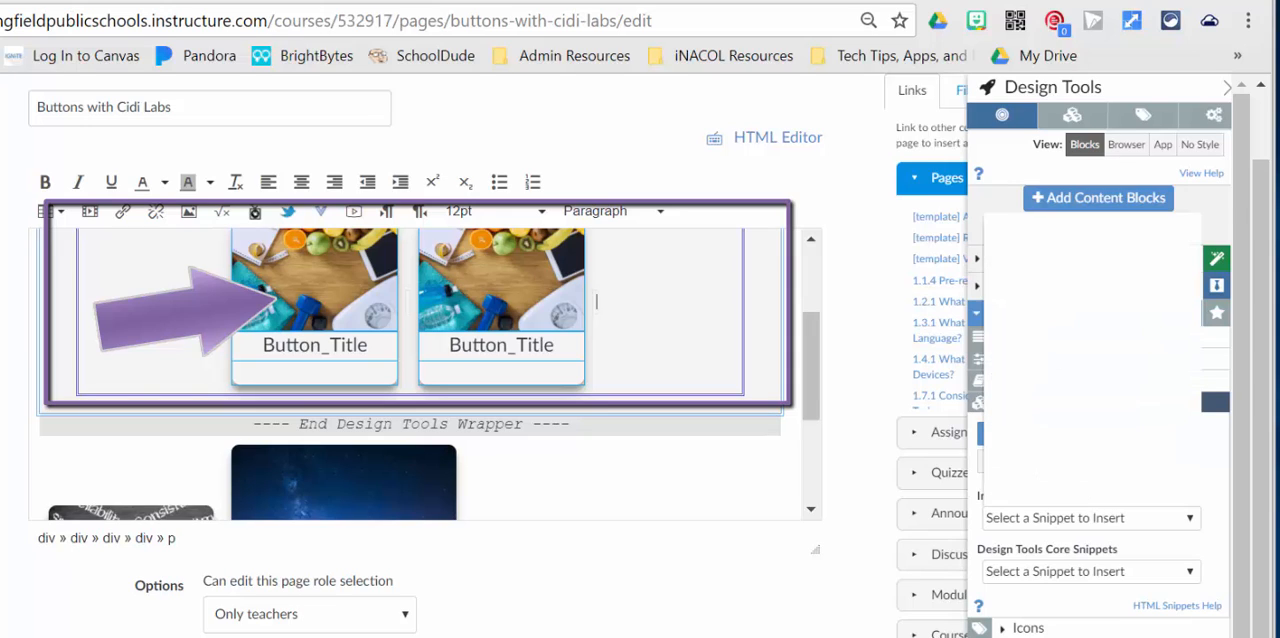
{"action": "left_click", "coordinate": [1052, 447]}
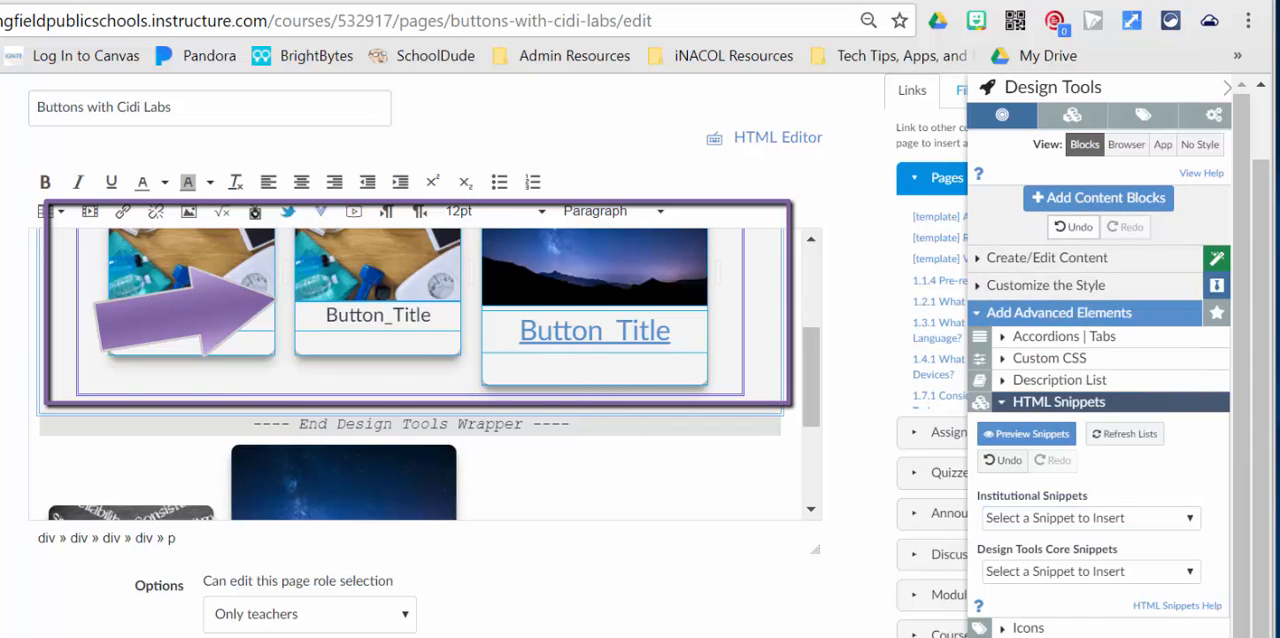
{"action": "left_click", "coordinate": [871, 615]}
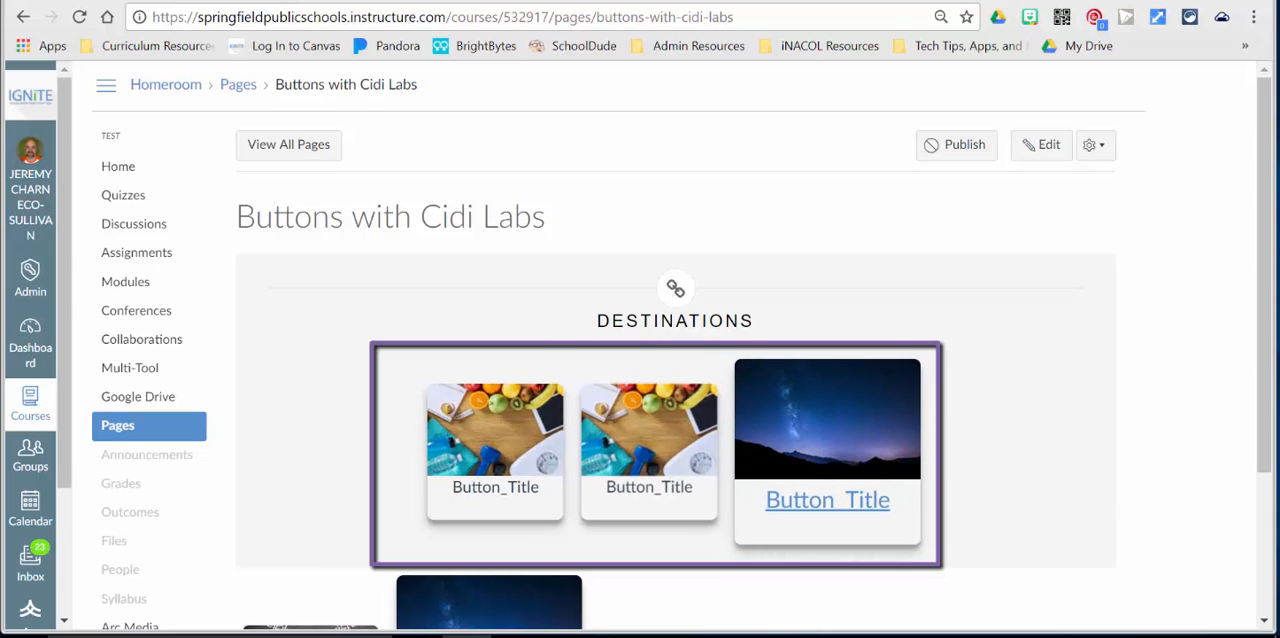
{"action": "scroll", "coordinate": [675, 350], "scroll_direction": "down", "scroll_amount": 2}
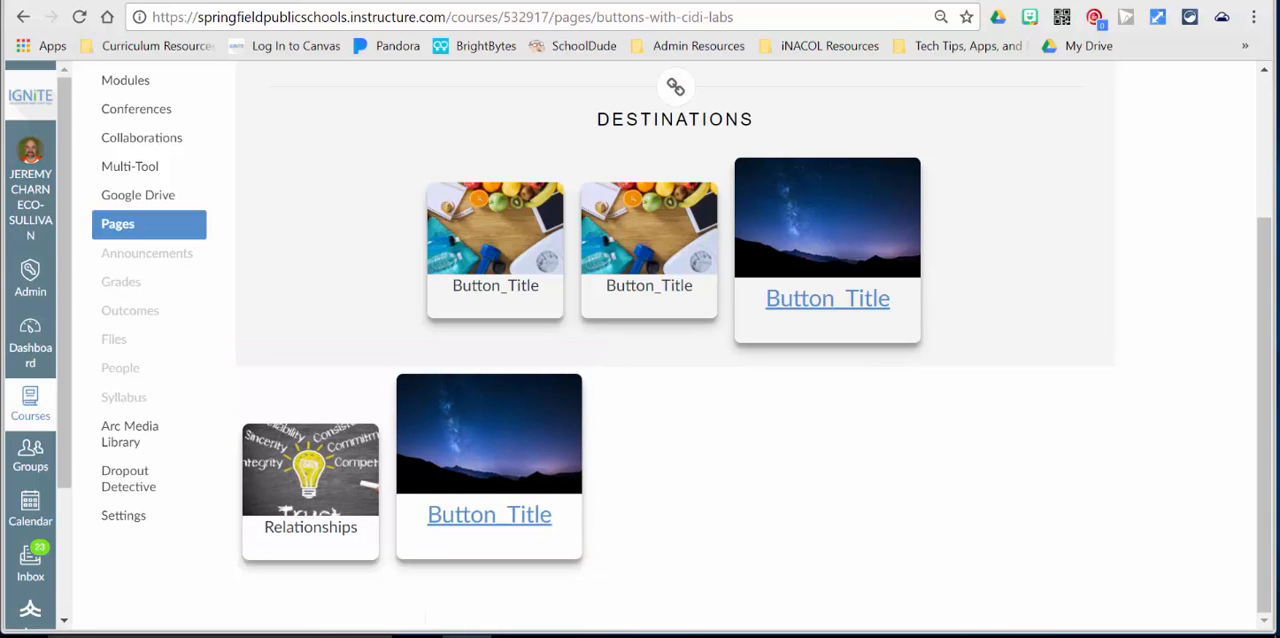
{"action": "scroll", "coordinate": [675, 350], "scroll_direction": "up", "scroll_amount": 3}
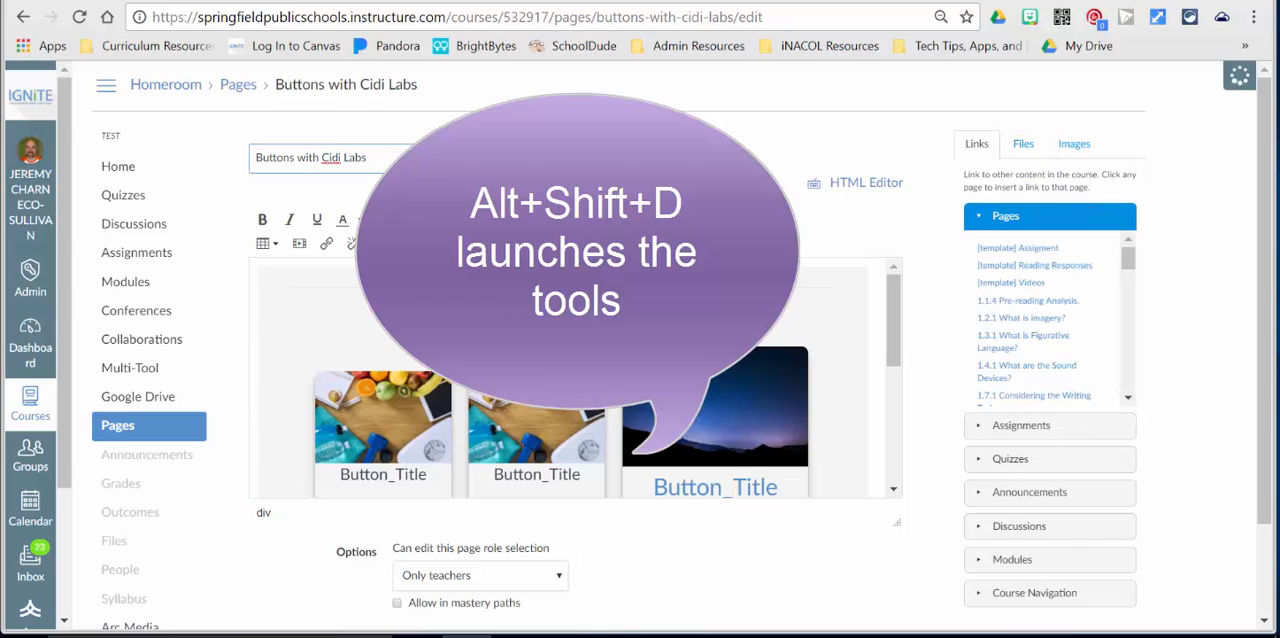
Launch Design Tools on the reopened page and list the available institutional HTML snippets.
{"action": "key", "text": "alt+shift+d"}
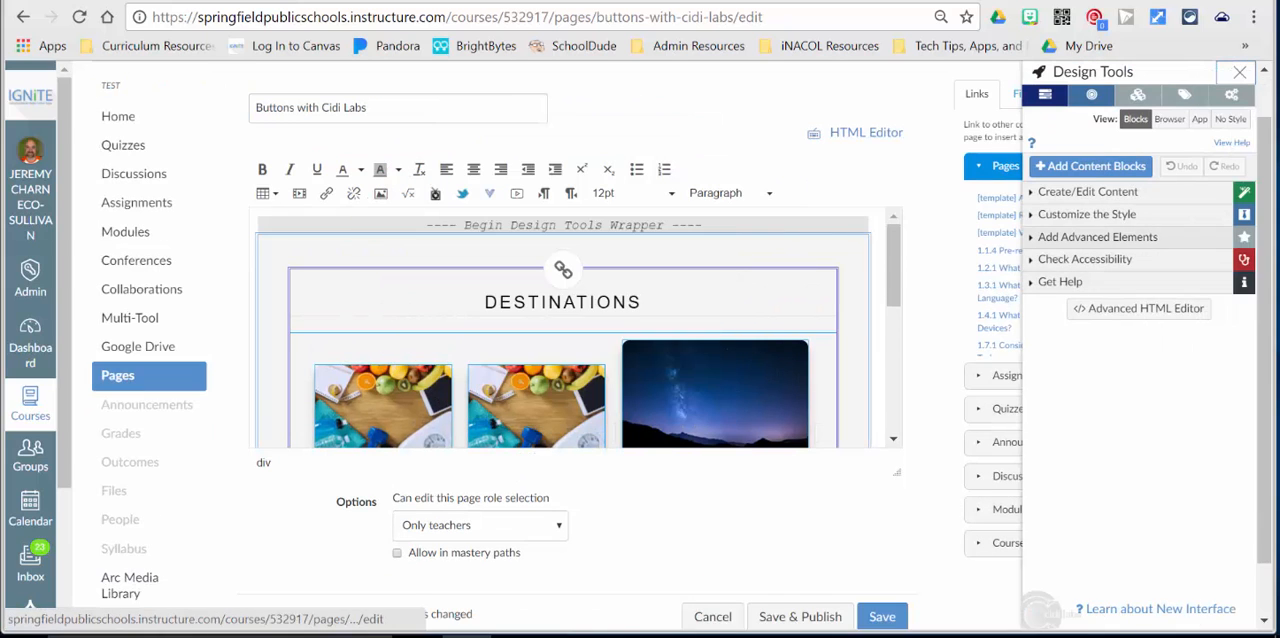
{"action": "left_click", "coordinate": [1097, 237]}
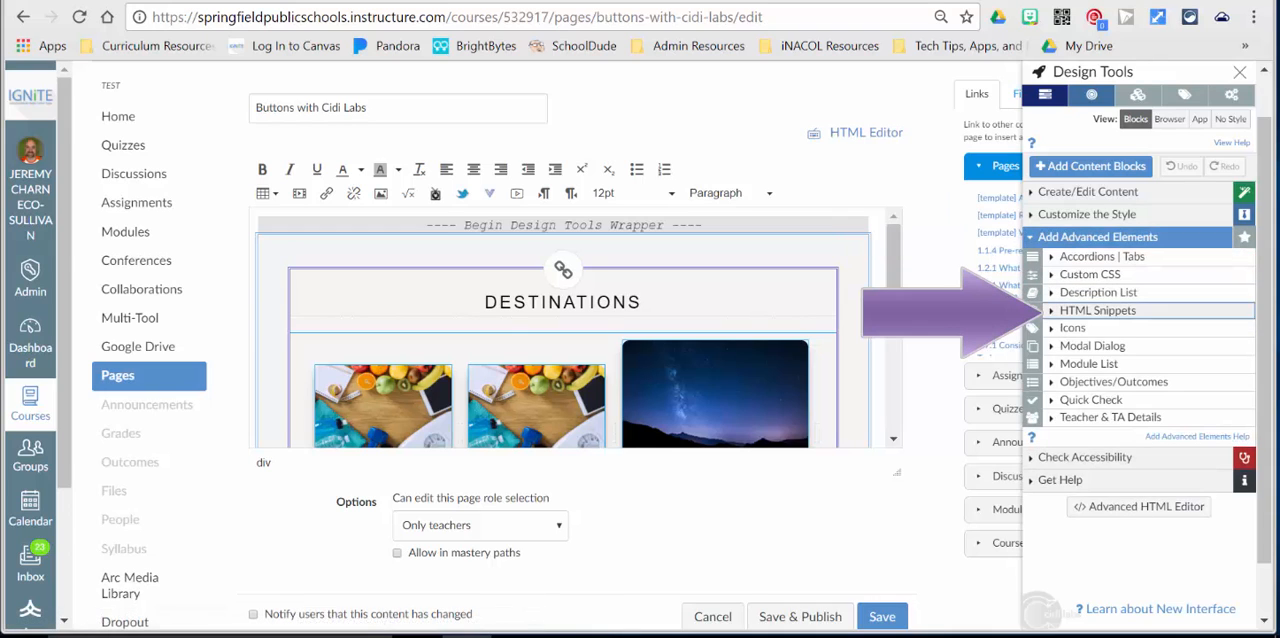
{"action": "left_click", "coordinate": [1097, 310]}
{"action": "left_click", "coordinate": [1124, 471]}
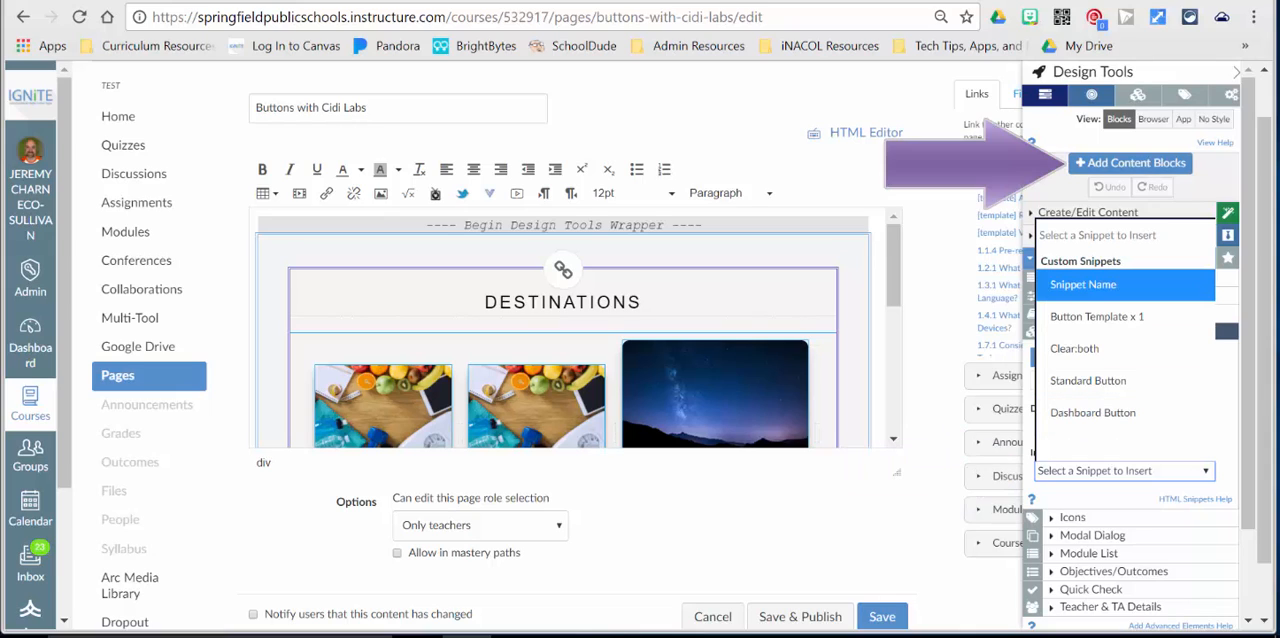
Review the available institutional content block templates without adding one and save the page.
{"action": "left_click", "coordinate": [1130, 163]}
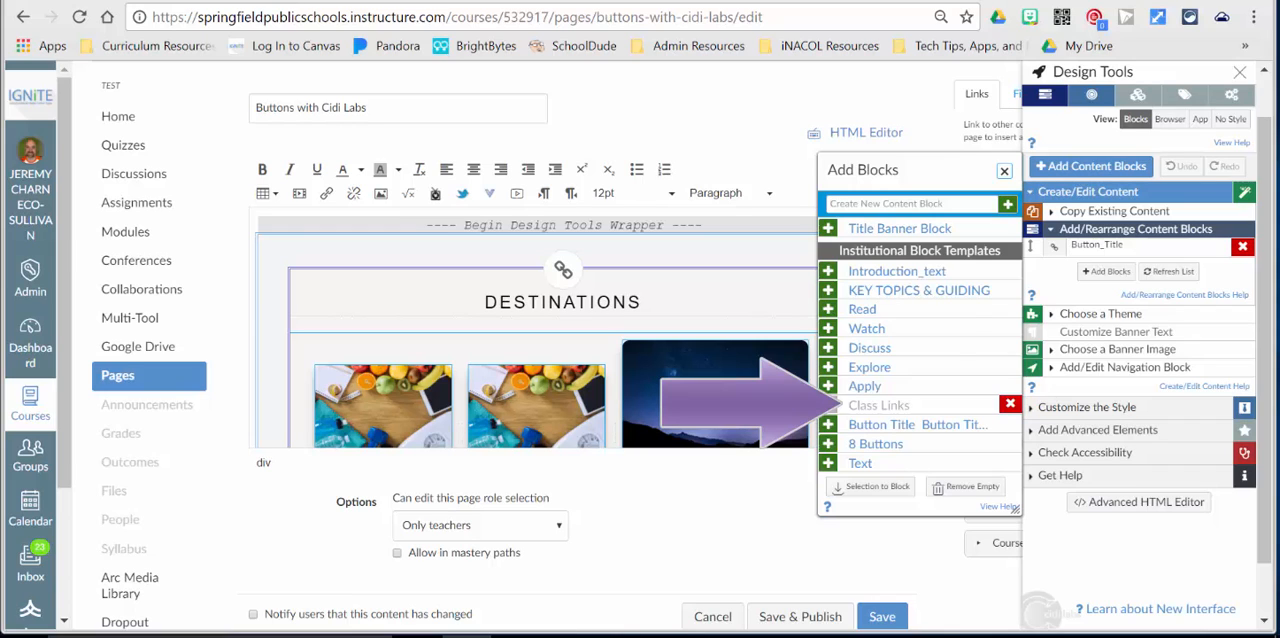
{"action": "left_click", "coordinate": [1004, 171]}
{"action": "left_click", "coordinate": [882, 617]}
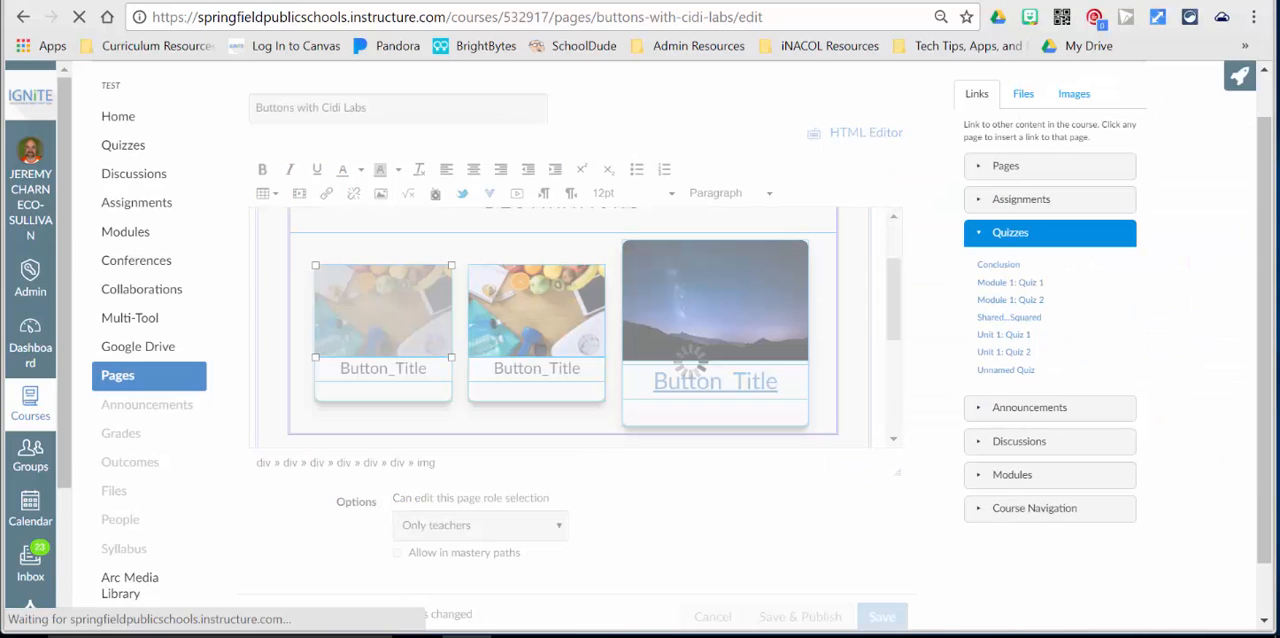